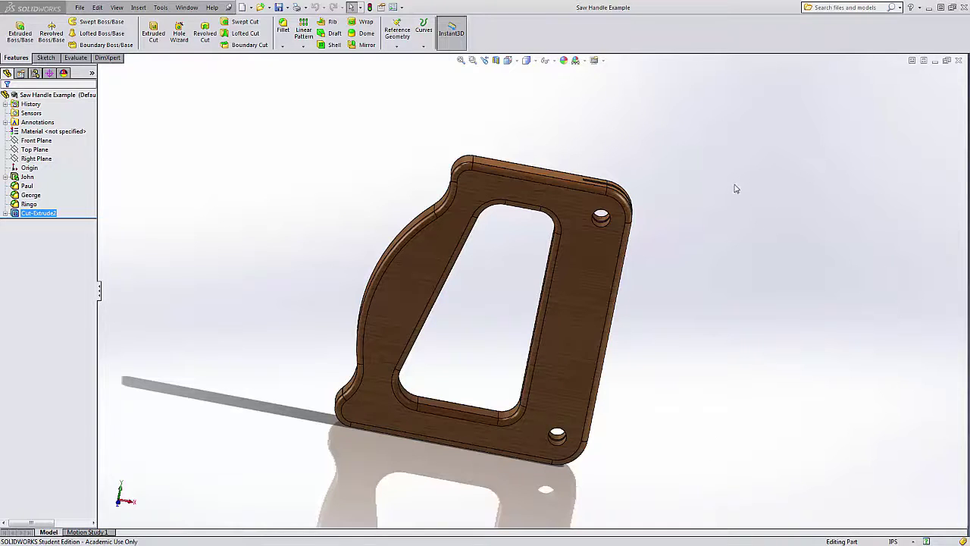
- Orbit the handle, then switch to Saw Blade Example and orbit the blade
middle_drag(705, 153, 686, 161)
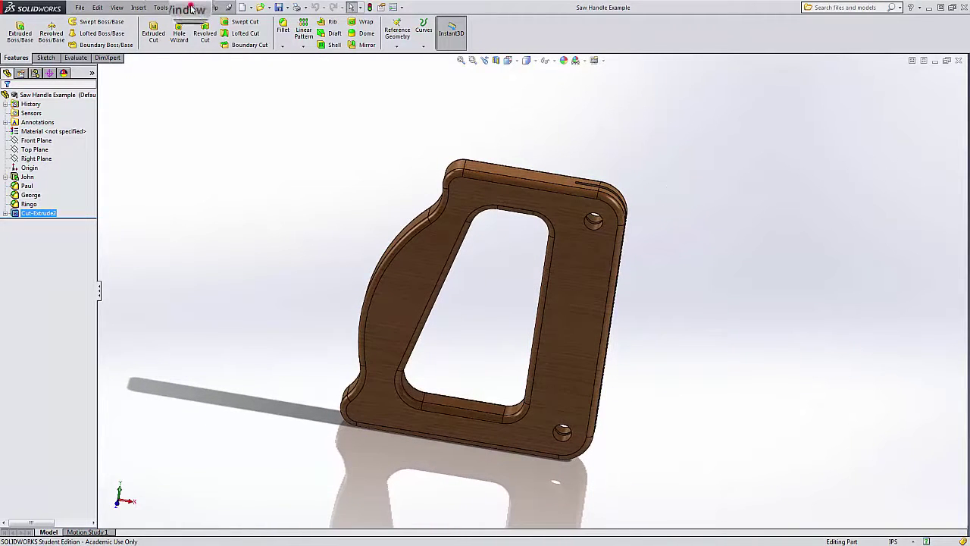
click(190, 8)
click(225, 112)
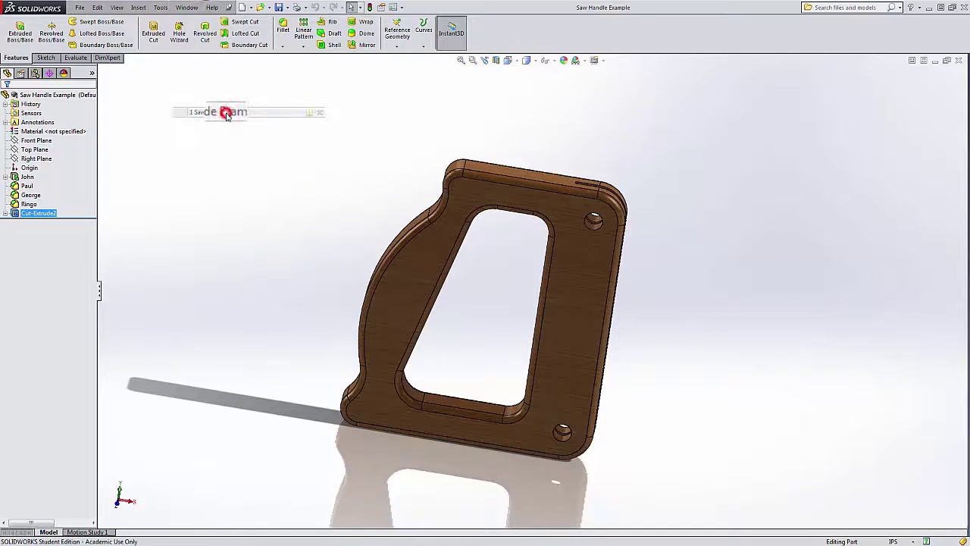
middle_drag(493, 305, 503, 332)
- Switch to the Saw Rivet Example part and orbit the rivet
click(187, 7)
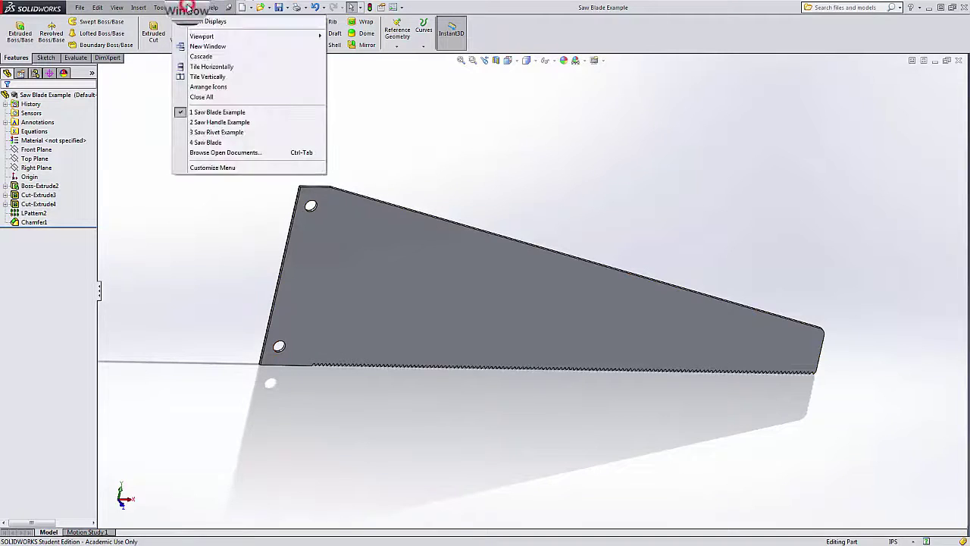
click(225, 133)
middle_drag(293, 268, 338, 256)
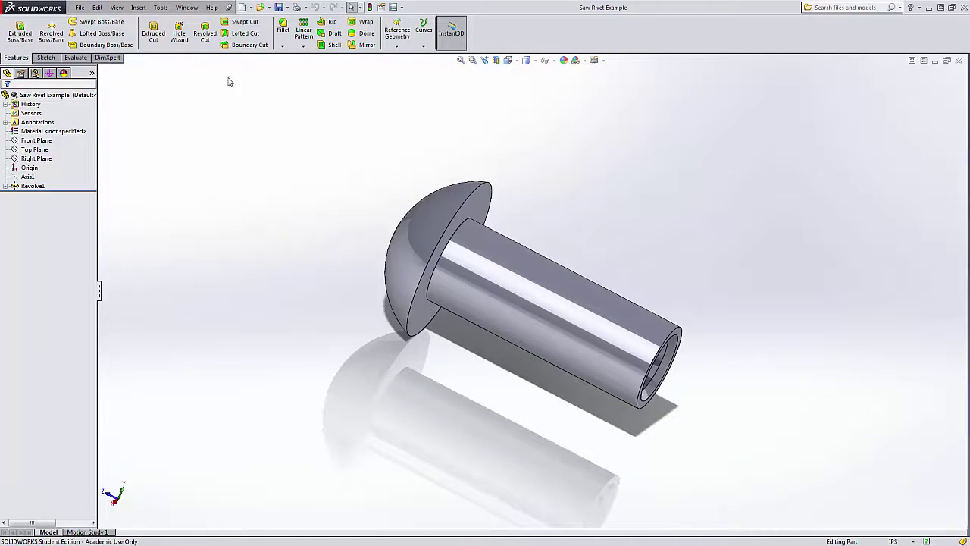
click(190, 7)
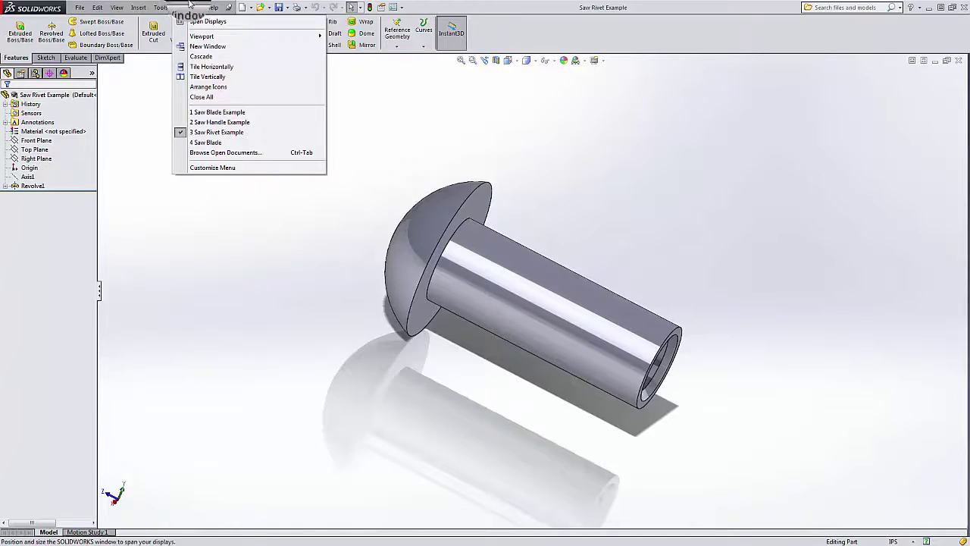
click(136, 115)
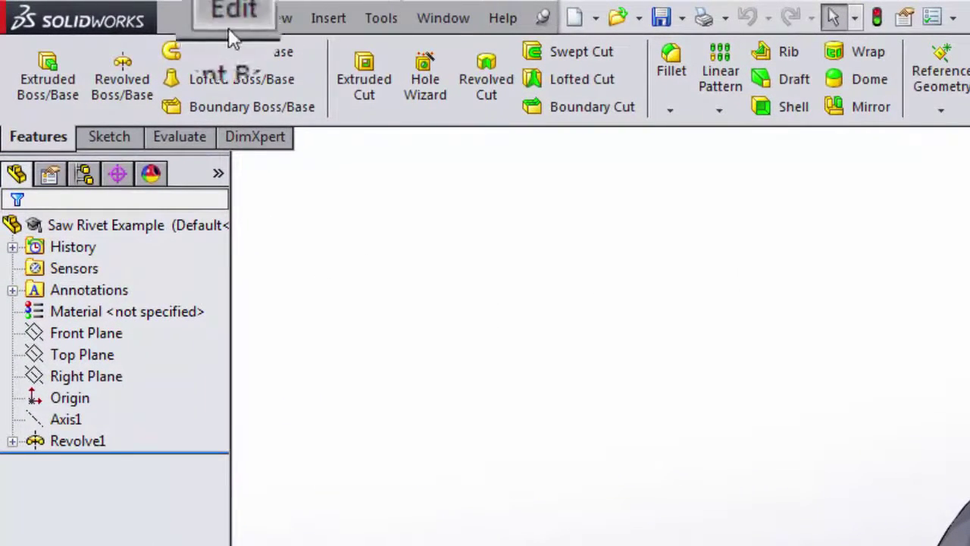
click(544, 18)
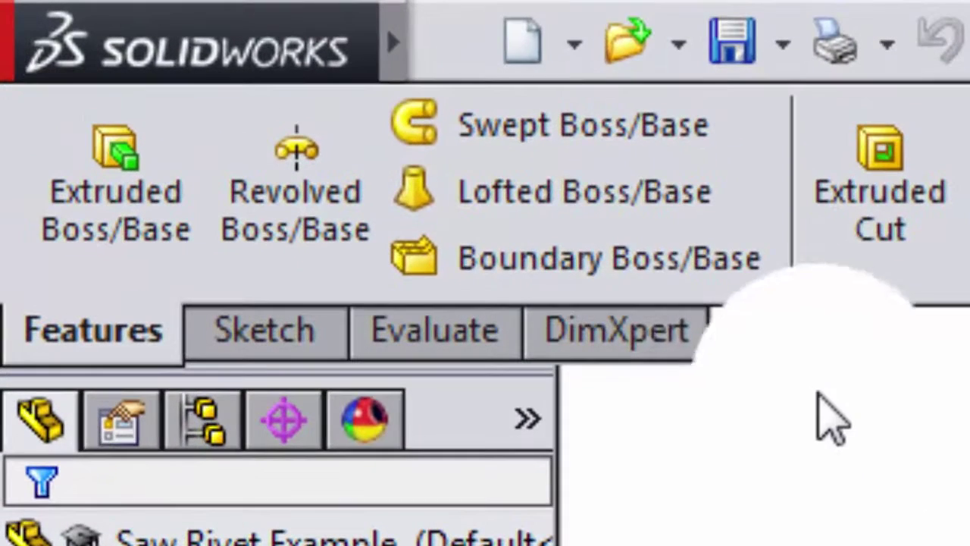
mouse_move(390, 75)
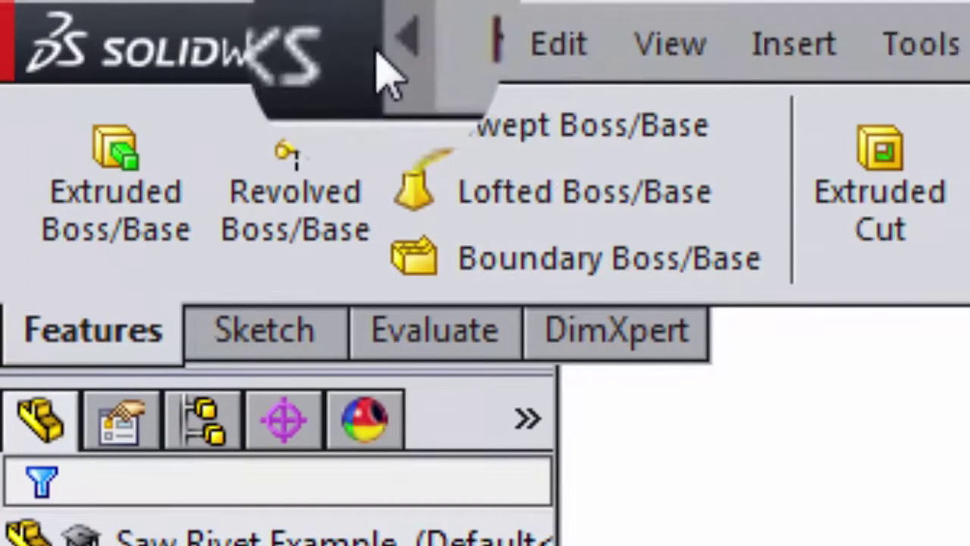
click(457, 43)
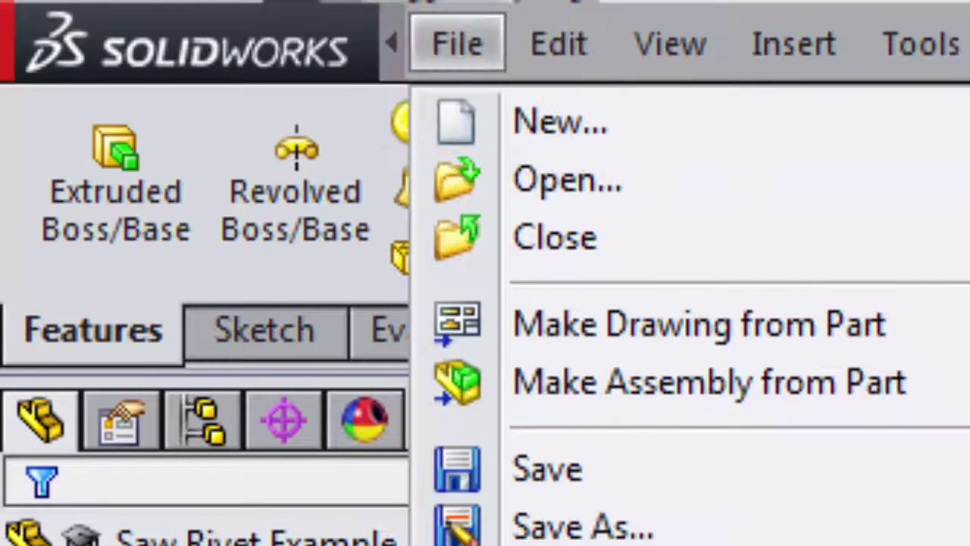
key(Escape)
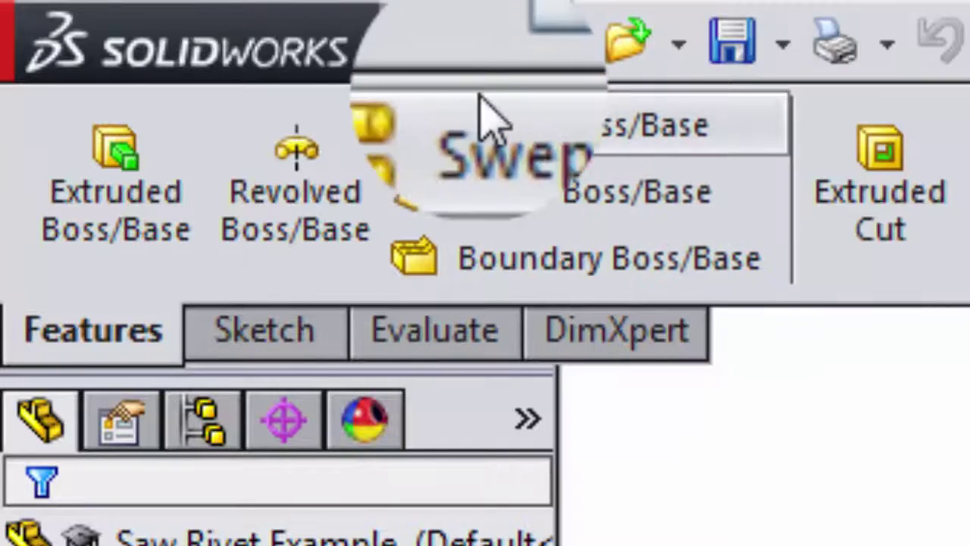
mouse_move(380, 40)
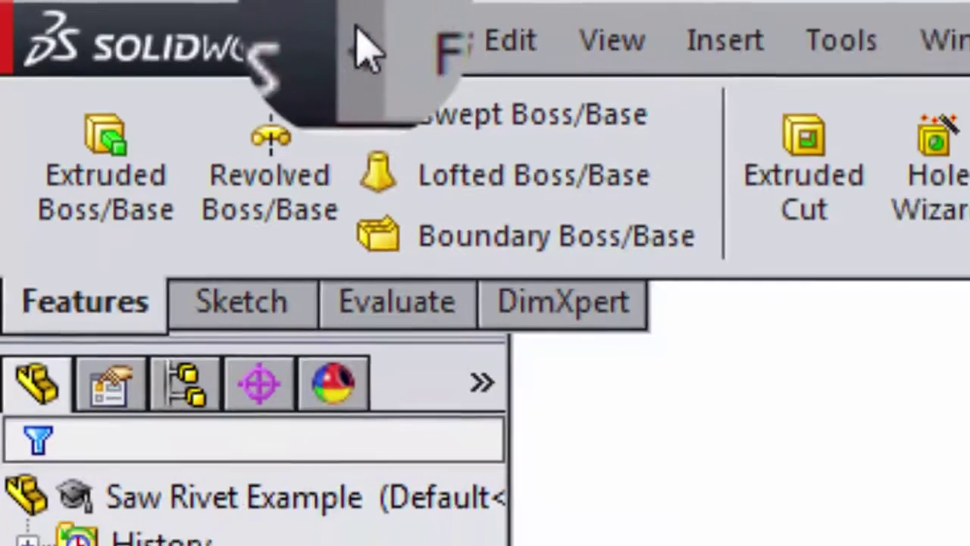
click(496, 53)
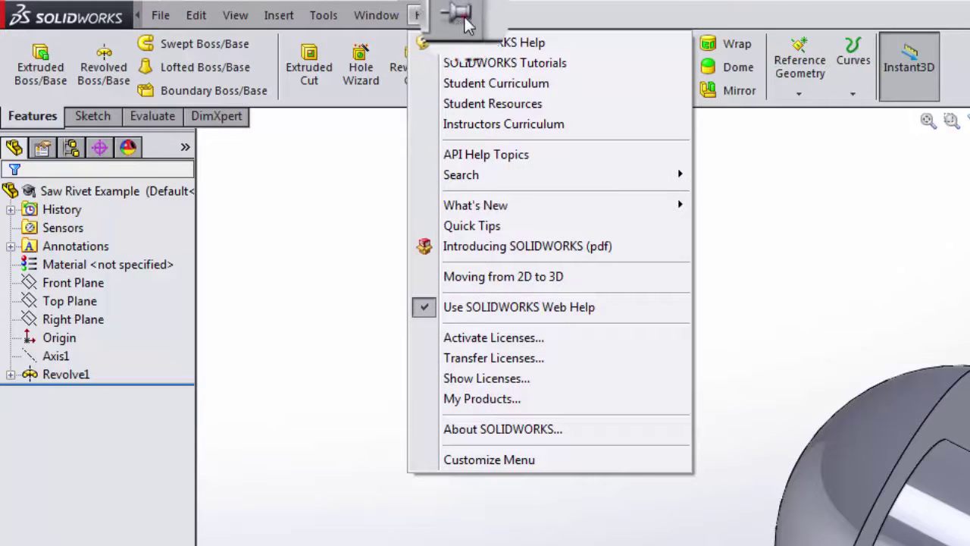
click(462, 16)
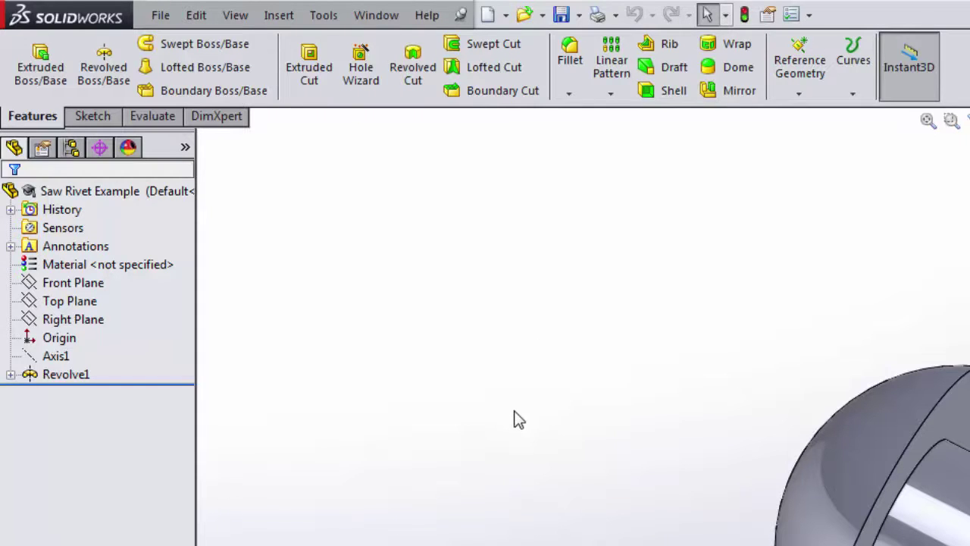
- Tile the rivet, blade and handle windows horizontally, then vertically into three columns
click(381, 19)
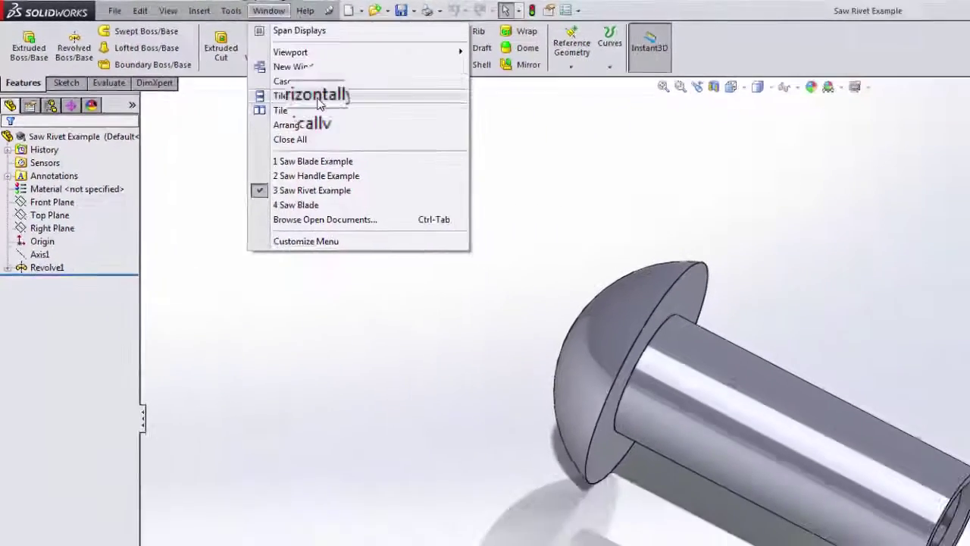
click(425, 134)
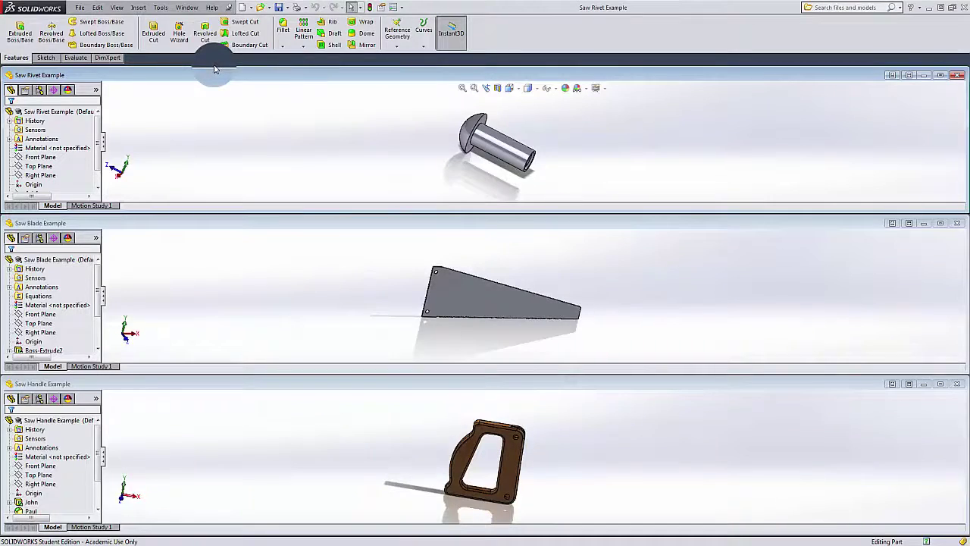
click(187, 8)
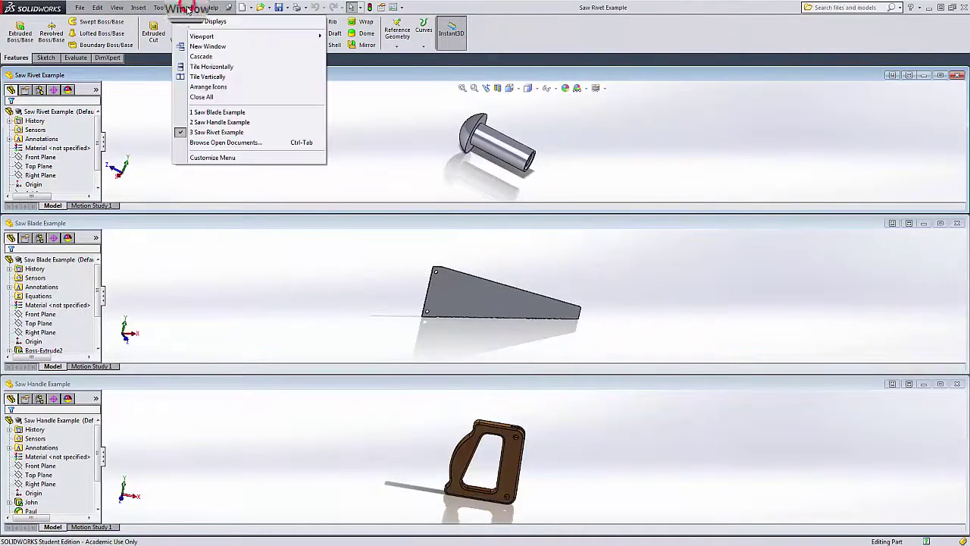
click(207, 82)
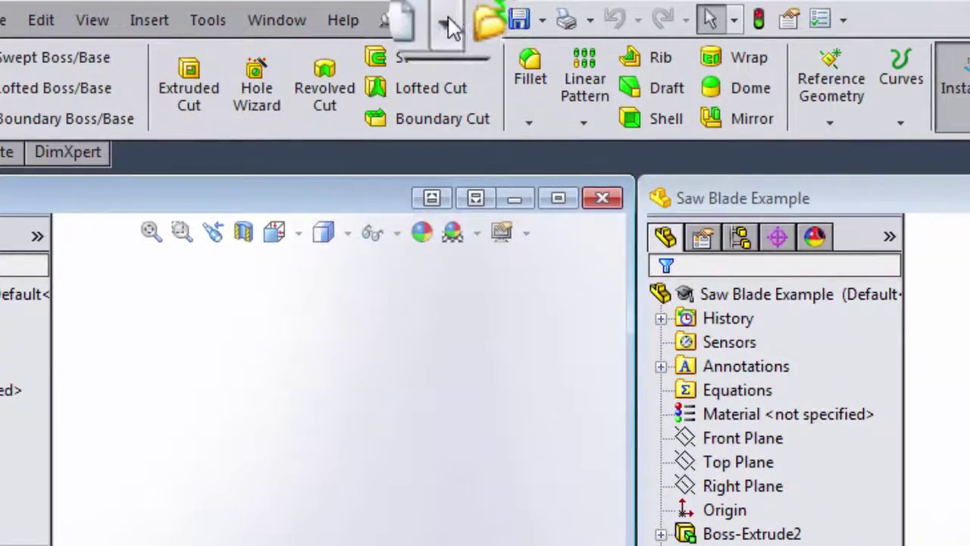
- Create Assem2 via Make Assembly from Part/Assembly and tile all four windows in a grid
click(447, 17)
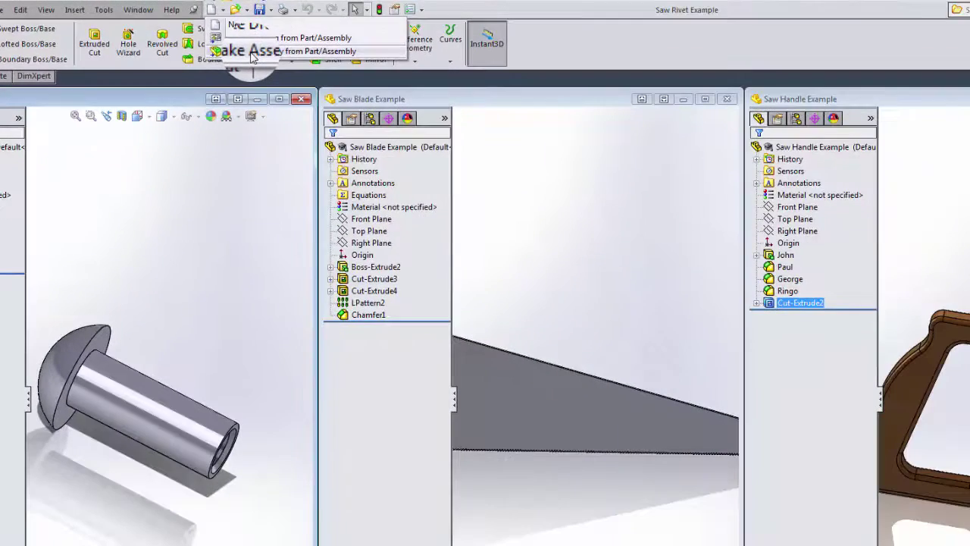
click(252, 51)
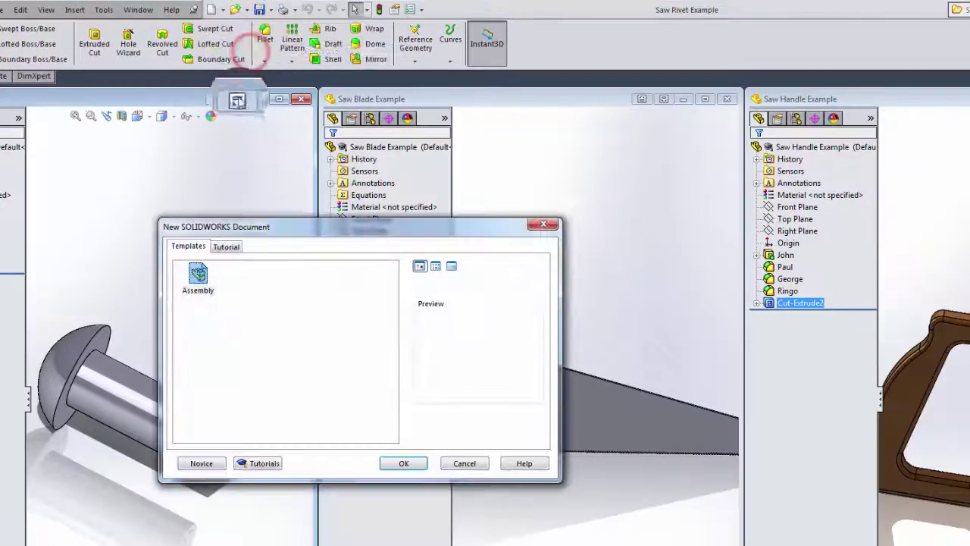
click(404, 463)
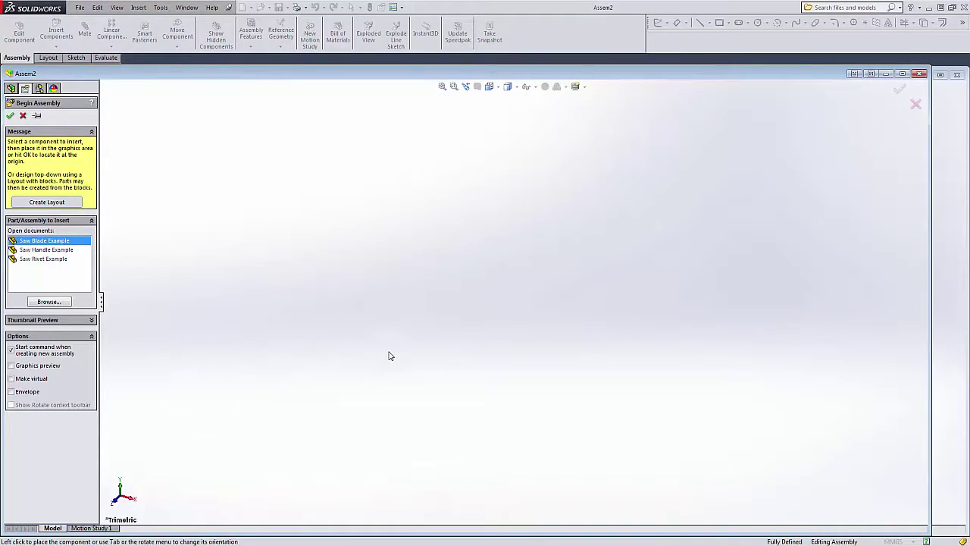
click(188, 7)
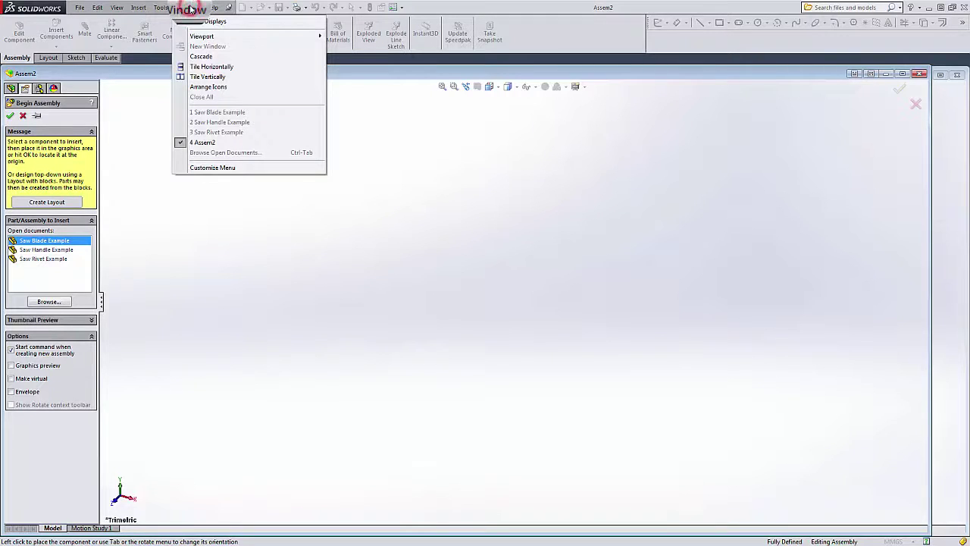
click(219, 68)
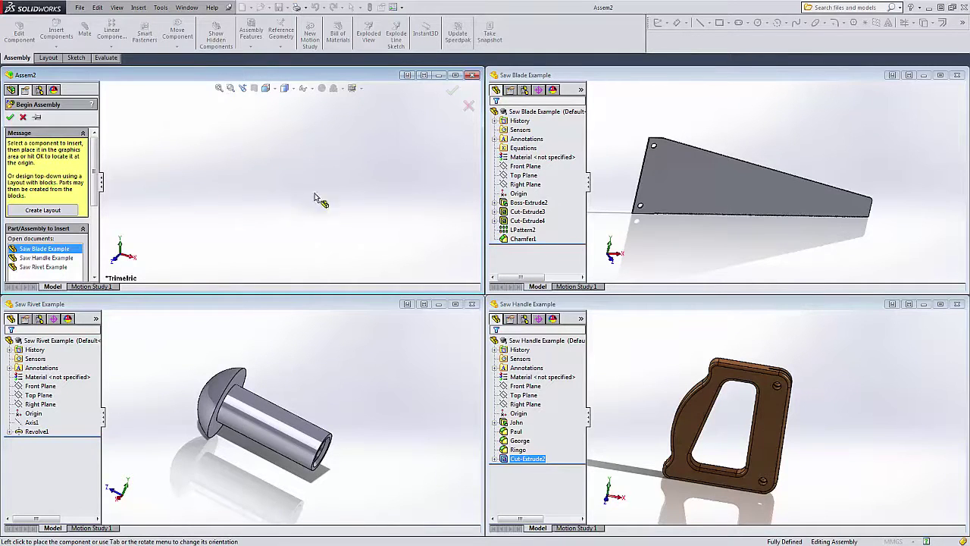
- Pick Saw Handle Example from Open documents and place it in Assem2
click(54, 258)
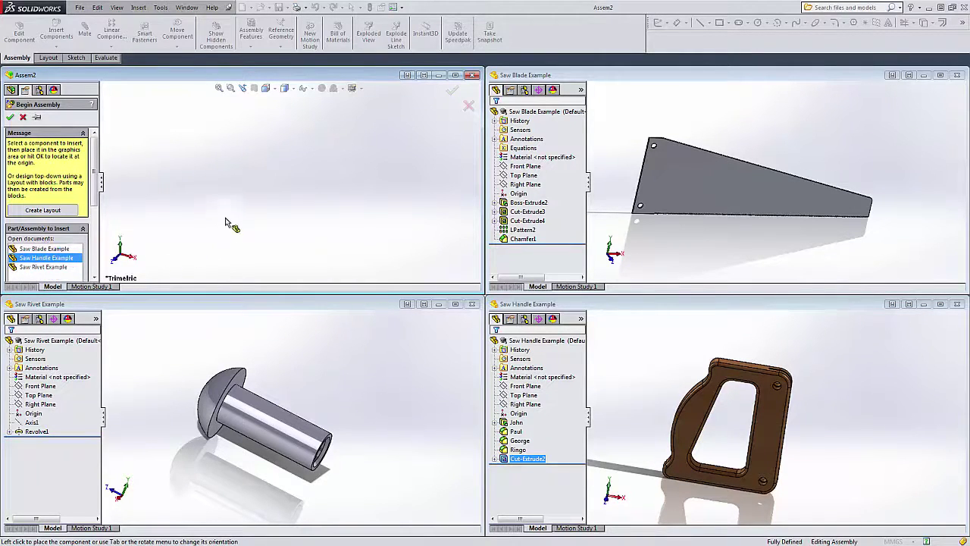
click(205, 186)
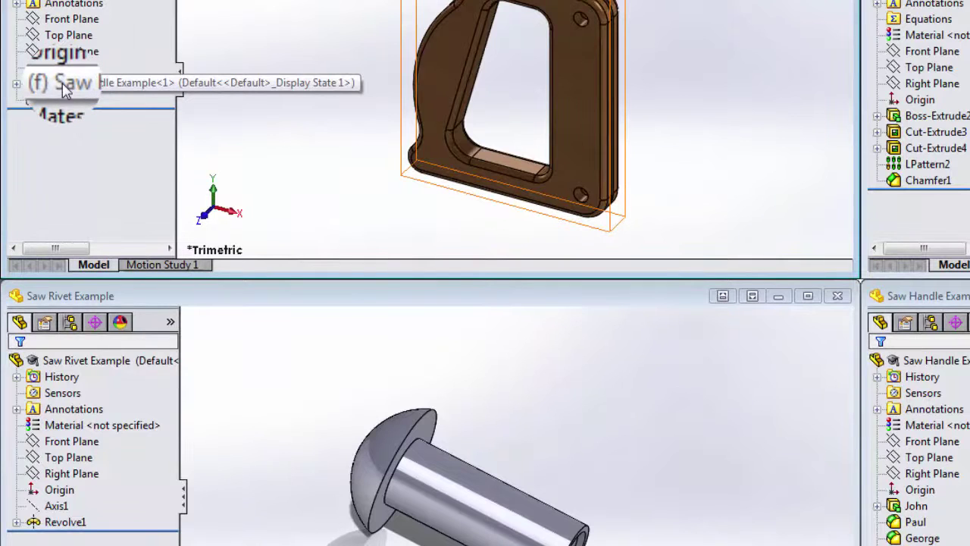
- Float the handle component, rotate it within the assembly, and deselect it
right_click(65, 89)
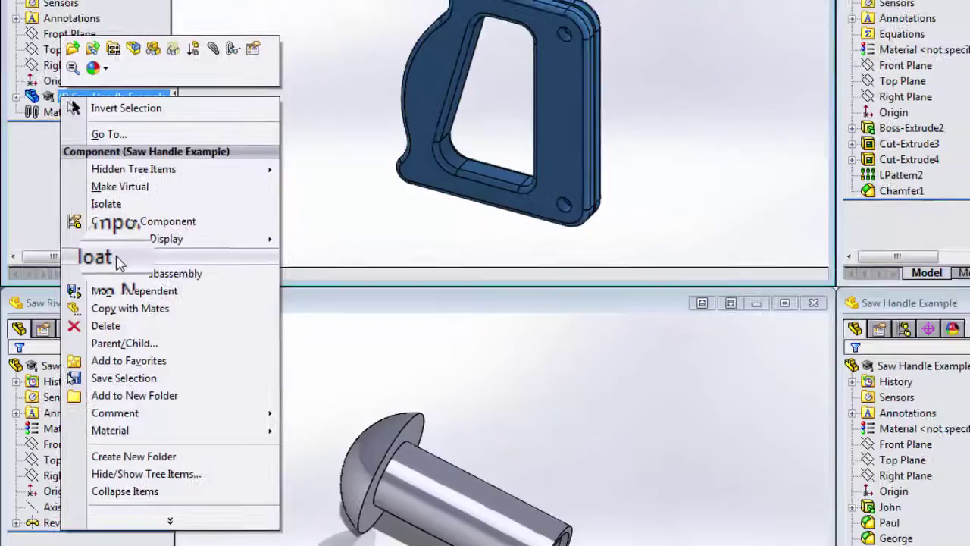
click(121, 254)
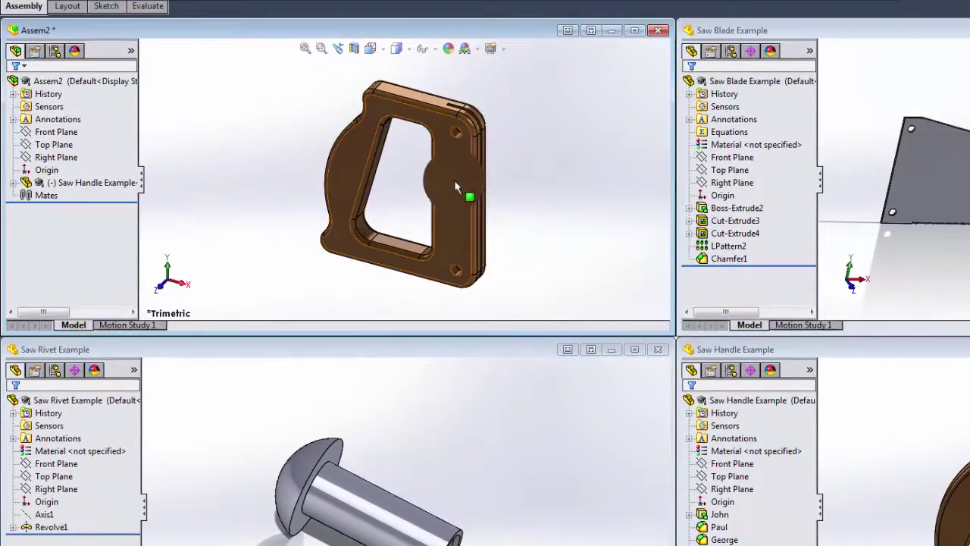
mouse_move(454, 187)
right_down()
mouse_move(450, 178)
mouse_move(456, 201)
mouse_move(447, 196)
right_up()
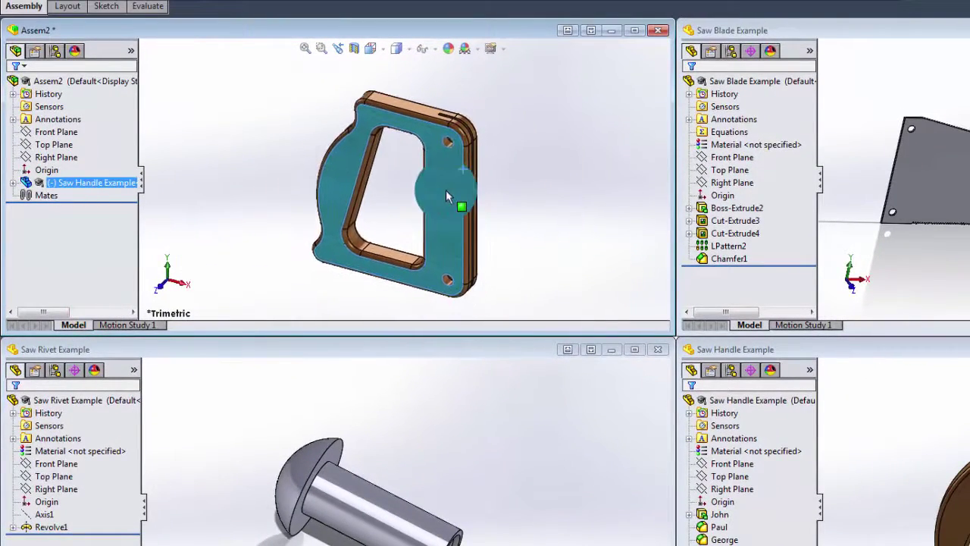
click(241, 197)
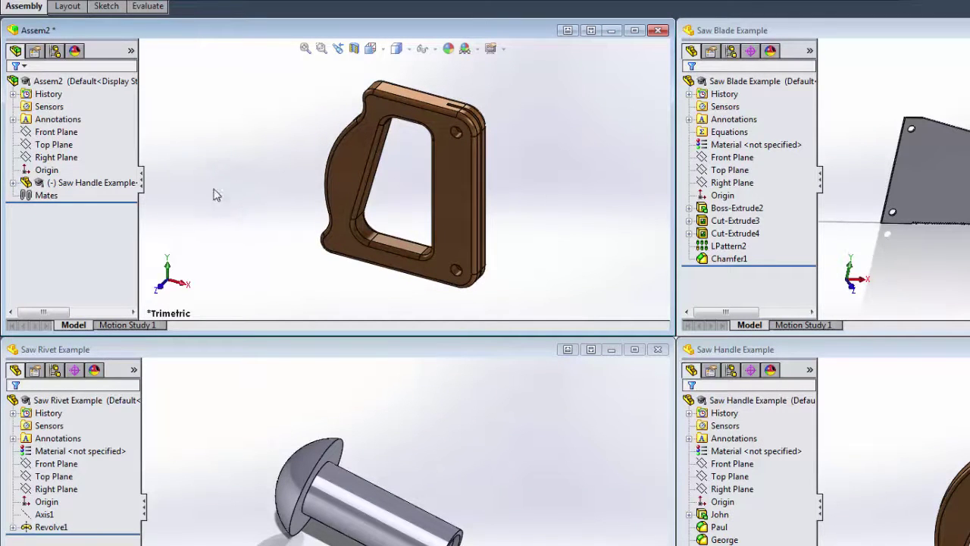
- Fix the Saw Handle Example component in place from the FeatureManager tree
click(51, 188)
right_click(51, 188)
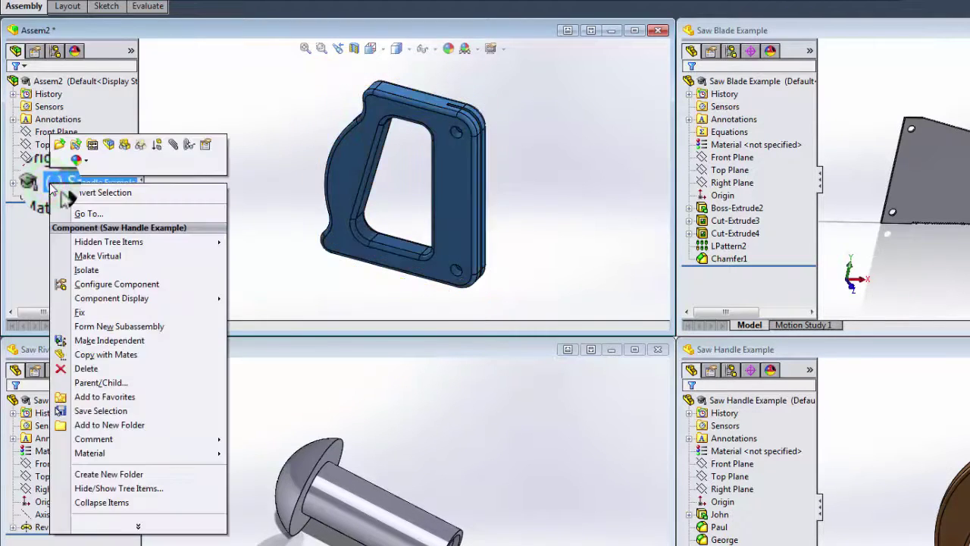
click(105, 316)
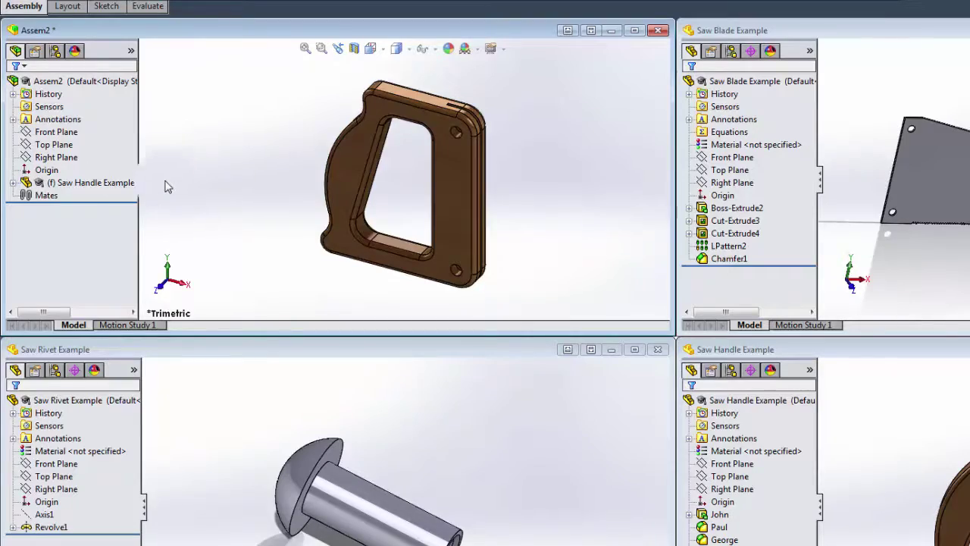
drag(133, 182, 180, 176)
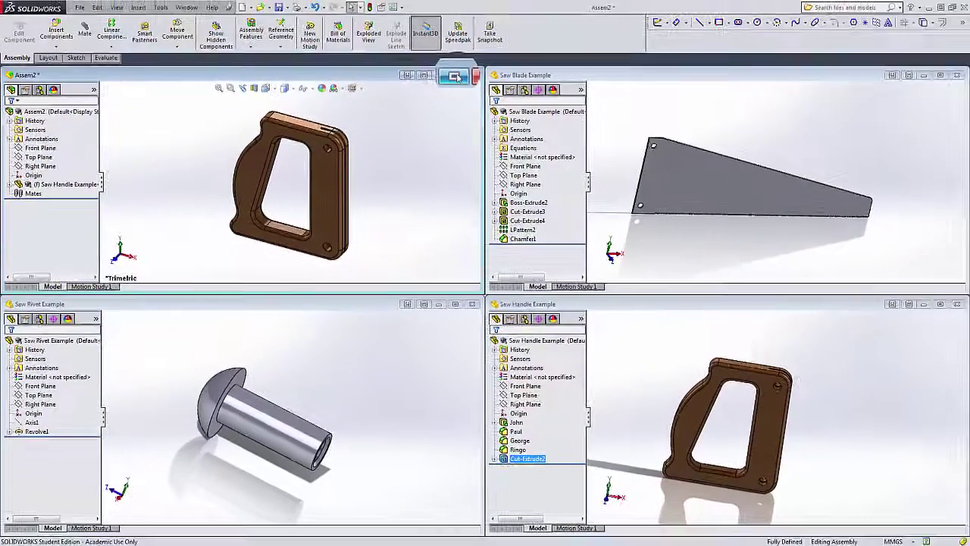
- Maximize Assem2 and insert Saw Blade Example from Open documents beside the handle
click(635, 30)
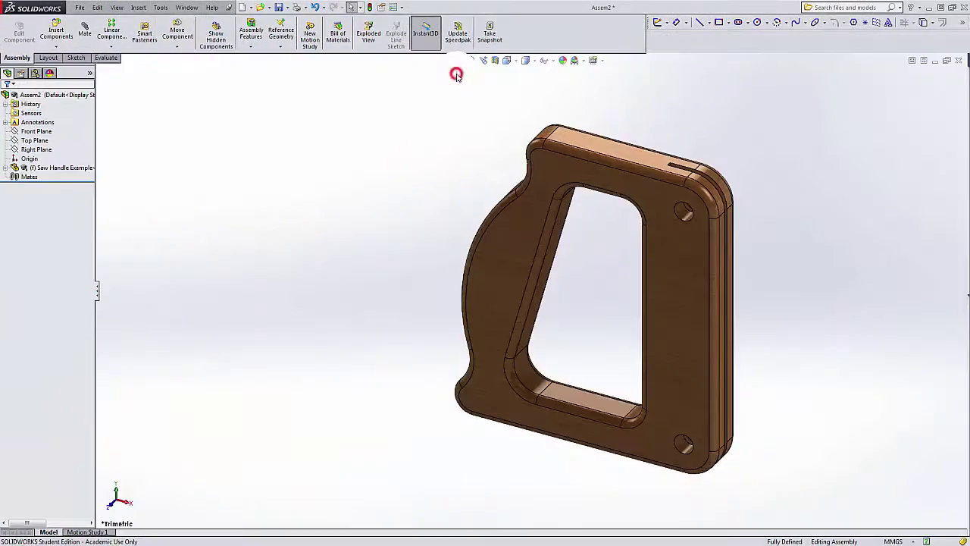
middle_drag(450, 199, 650, 291)
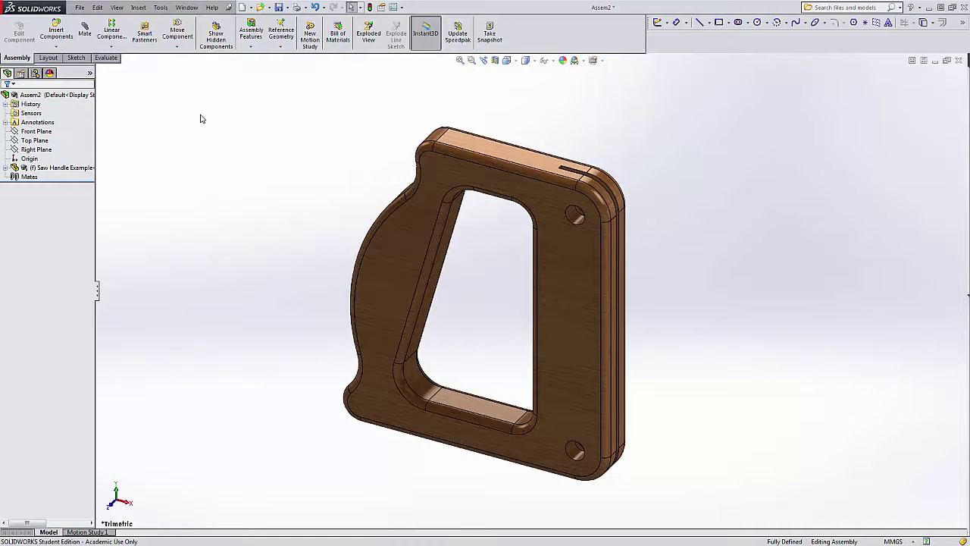
click(60, 32)
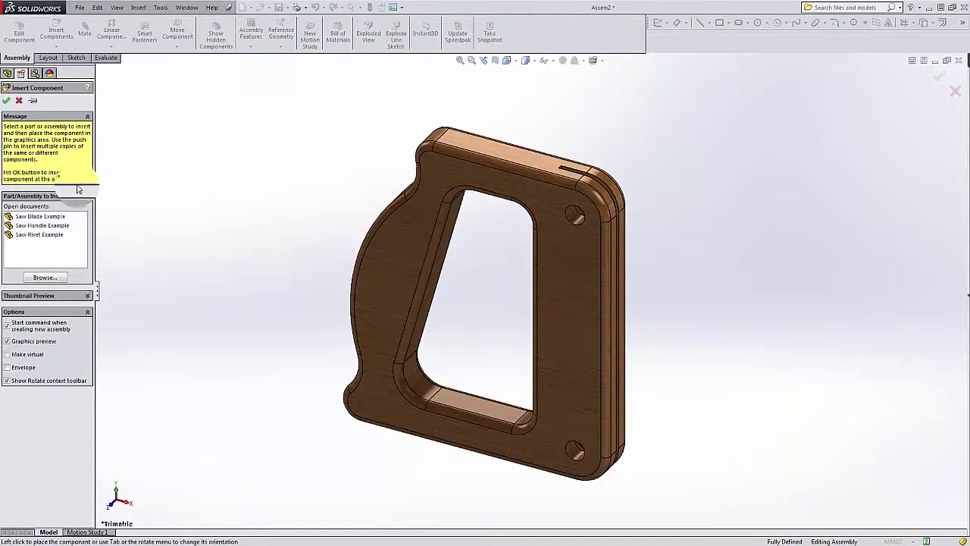
click(41, 217)
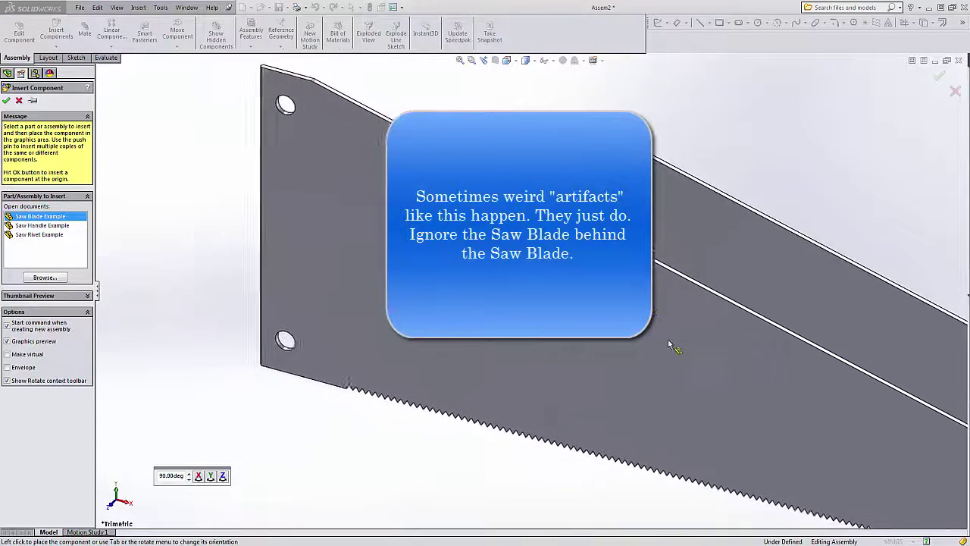
scroll(667, 338, up, 5)
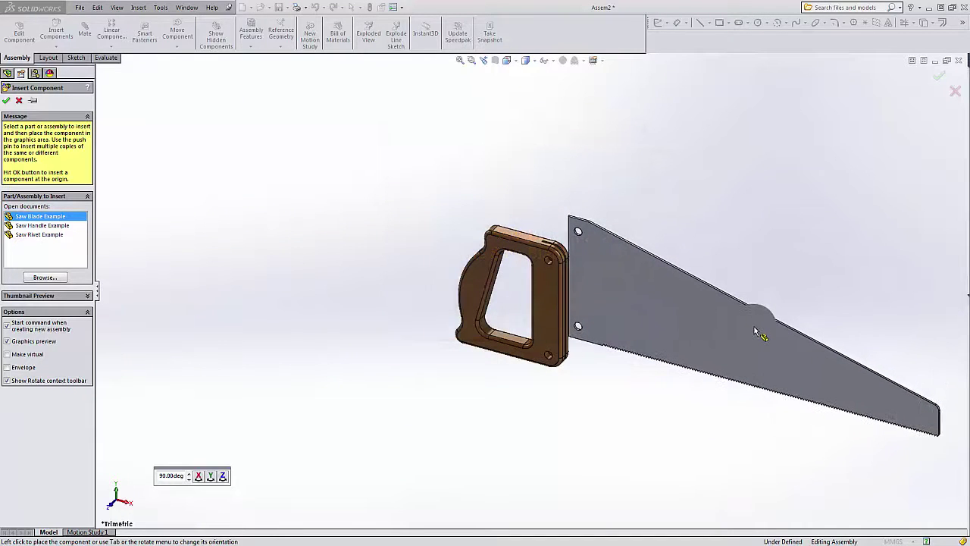
click(754, 326)
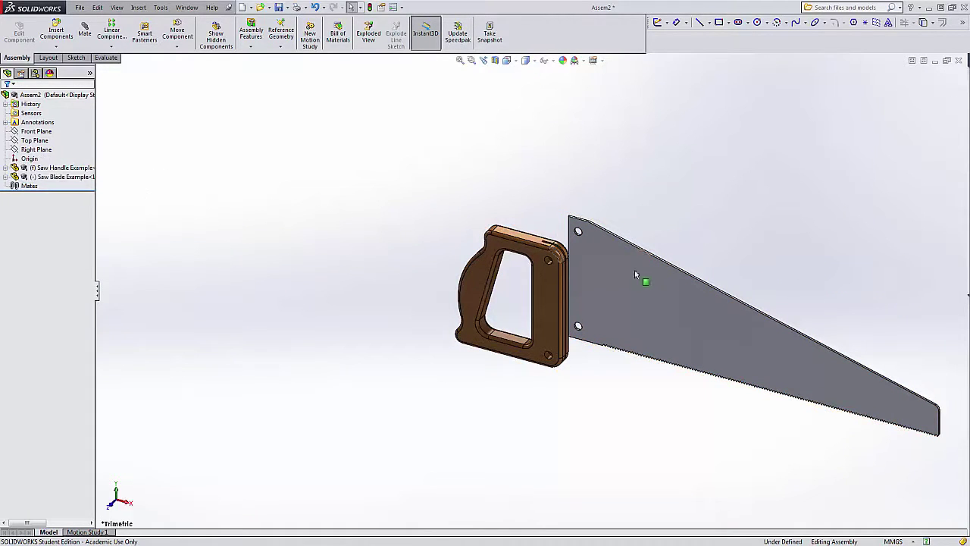
- Drag the saw blade upward and toward the handle, zooming out to see the whole saw
drag(669, 303, 875, 406)
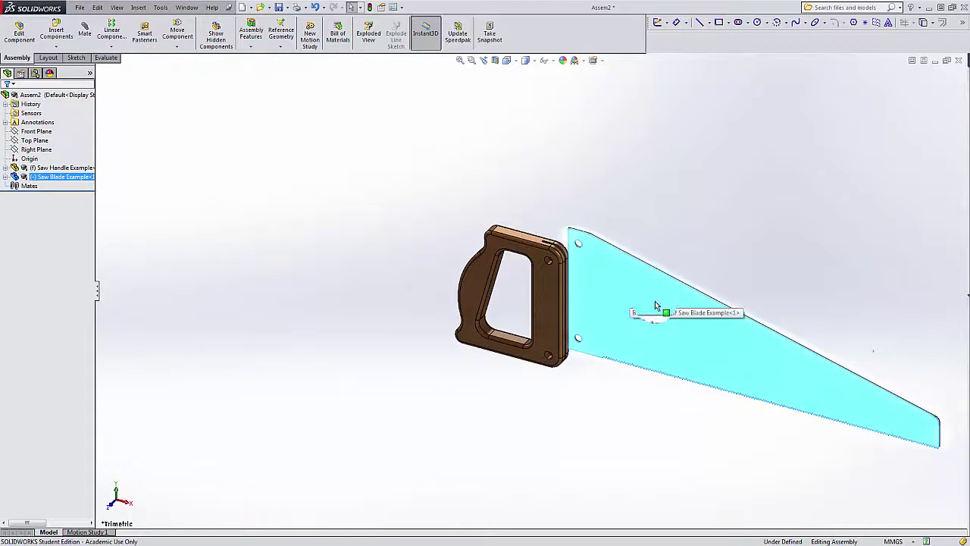
click(763, 239)
key(z)
key(z)
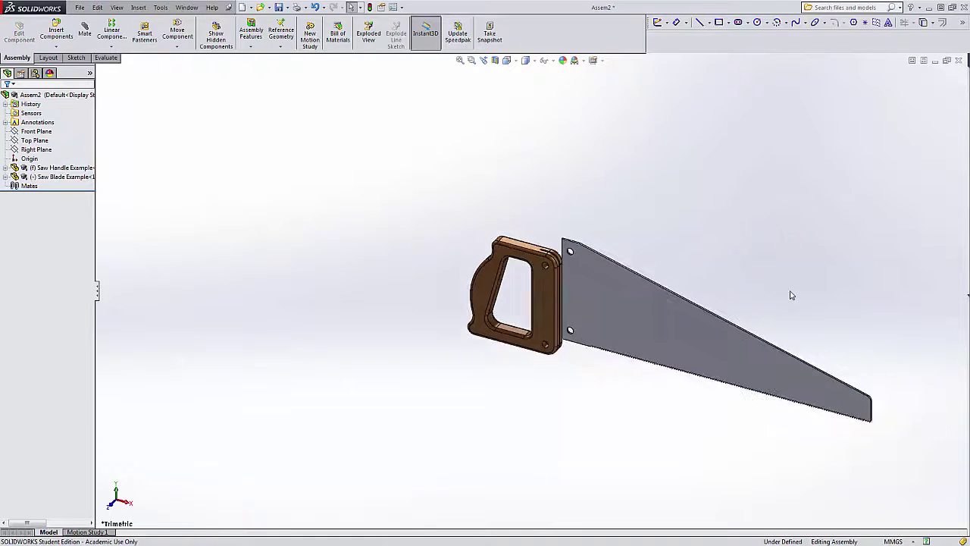
scroll(663, 329, down, 3)
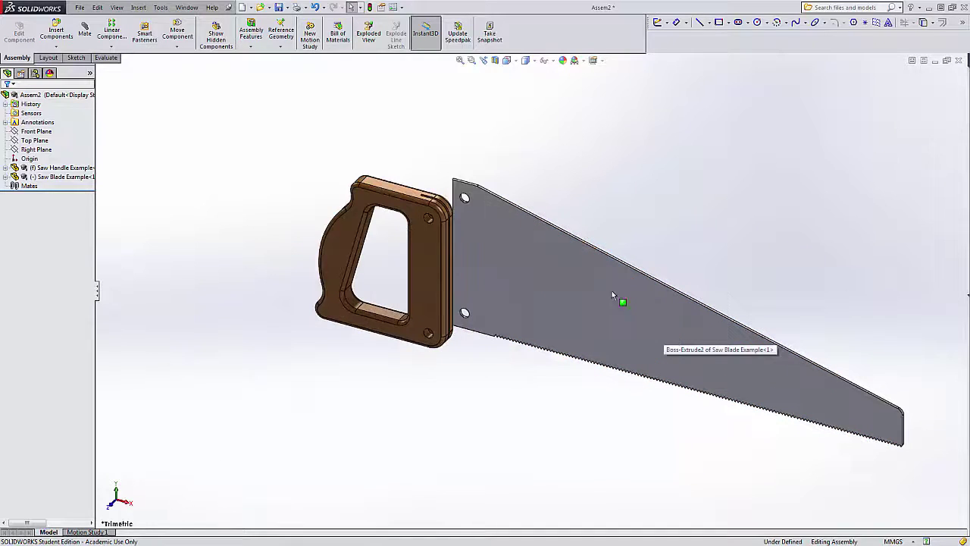
drag(476, 192, 470, 217)
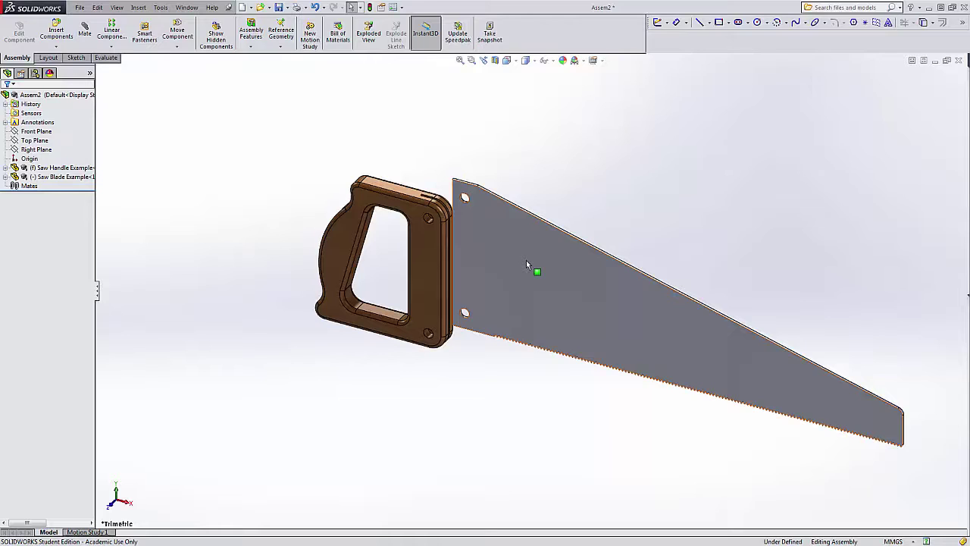
- Fine-tune the blade position beside the handle so its hole end lines up with the rivet holes
drag(481, 258, 555, 285)
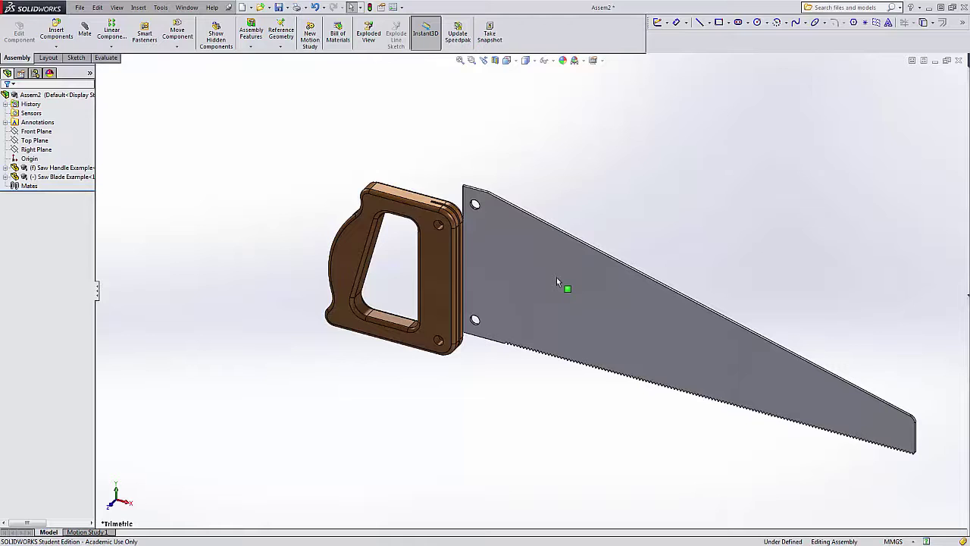
drag(554, 278, 593, 290)
middle_drag(748, 260, 678, 258)
drag(678, 258, 657, 296)
mouse_move(656, 297)
middle_down()
mouse_move(719, 234)
mouse_move(660, 281)
middle_up()
drag(660, 281, 580, 313)
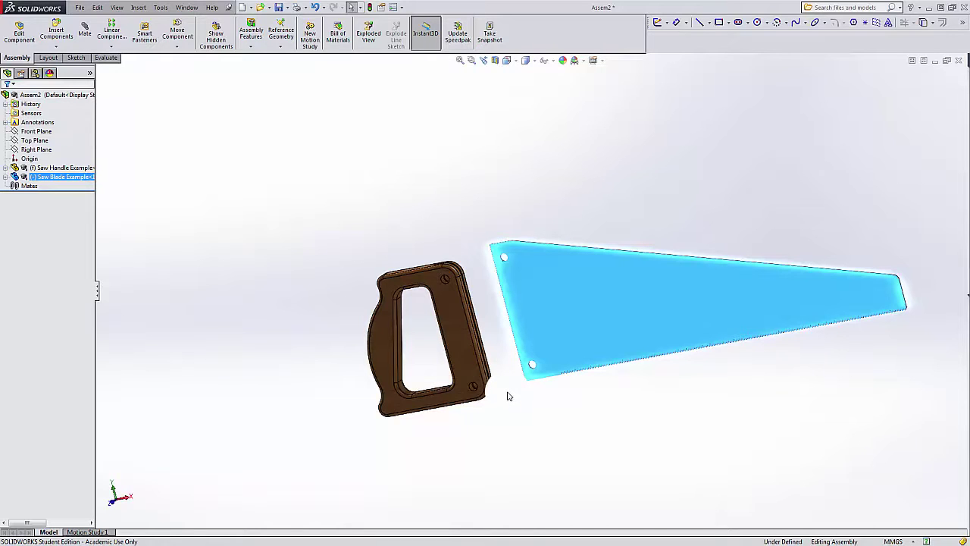
middle_drag(493, 340, 504, 349)
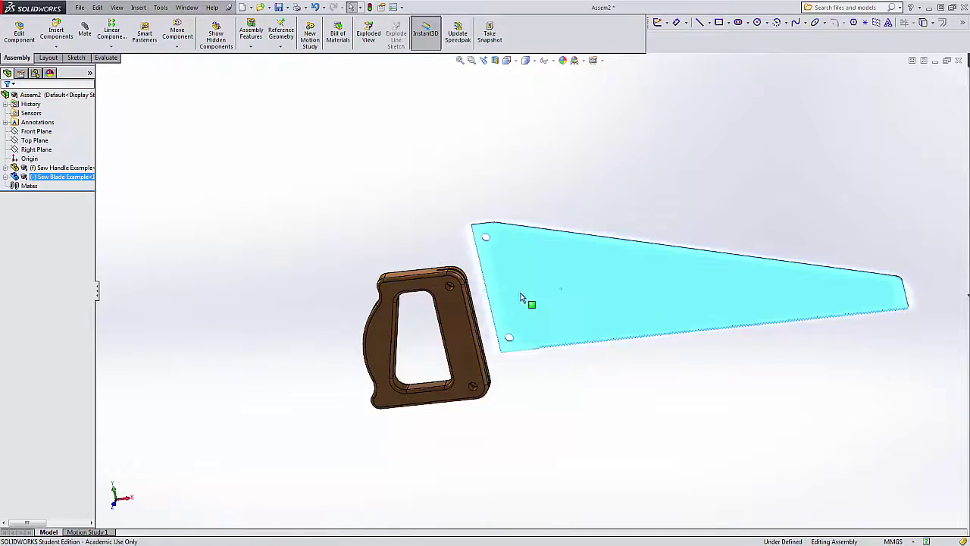
scroll(496, 340, down, 5)
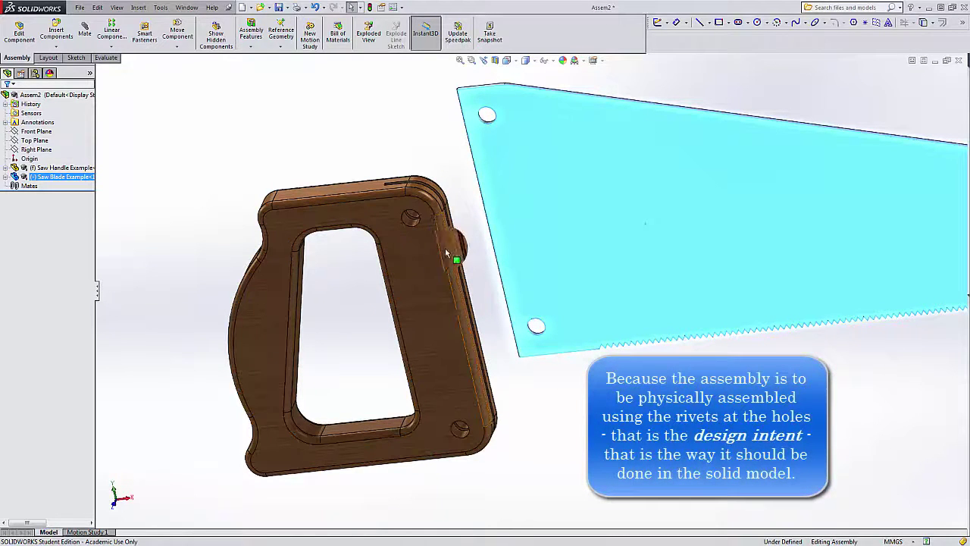
- Turn on View > Temporary Axes and zoom in to check the axes through the holes
click(119, 9)
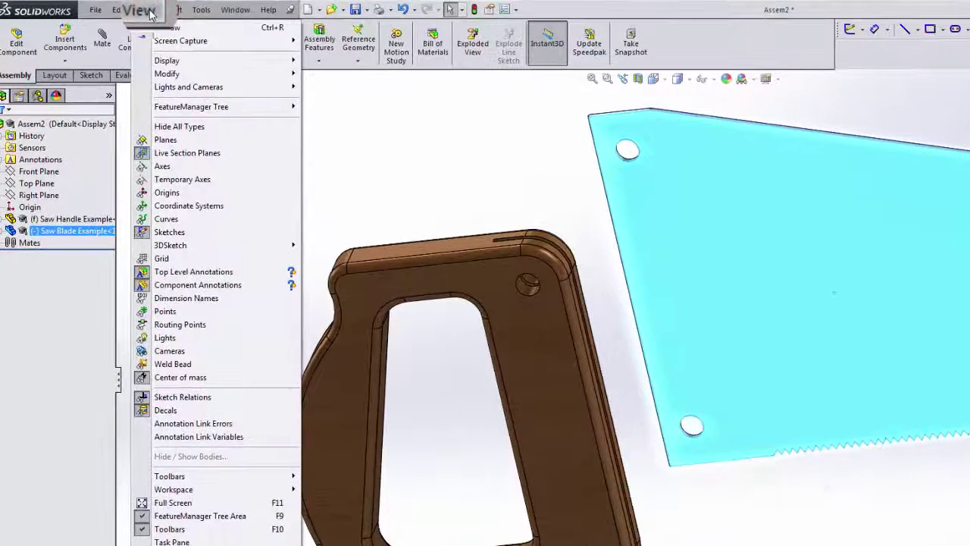
click(182, 182)
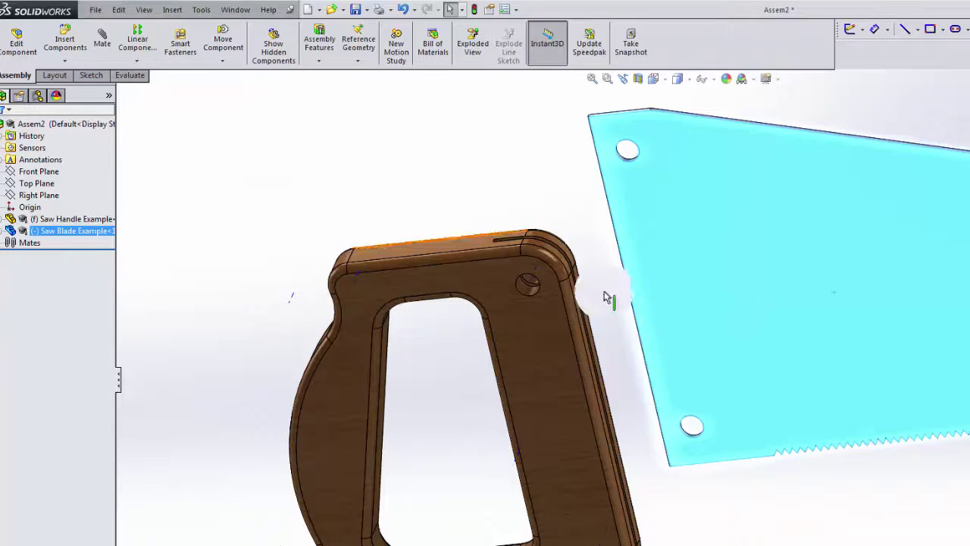
scroll(577, 294, down, 3)
scroll(577, 294, down, 2)
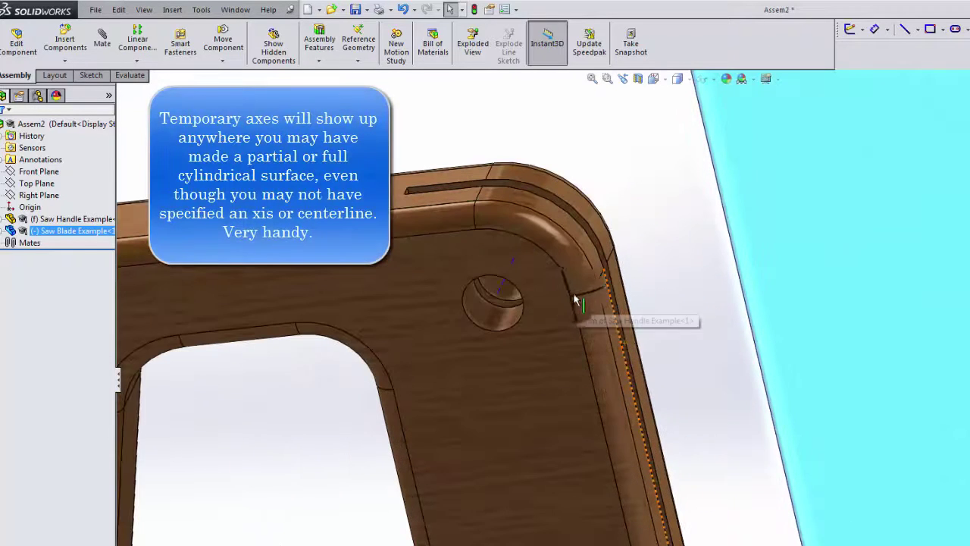
scroll(507, 304, down, 3)
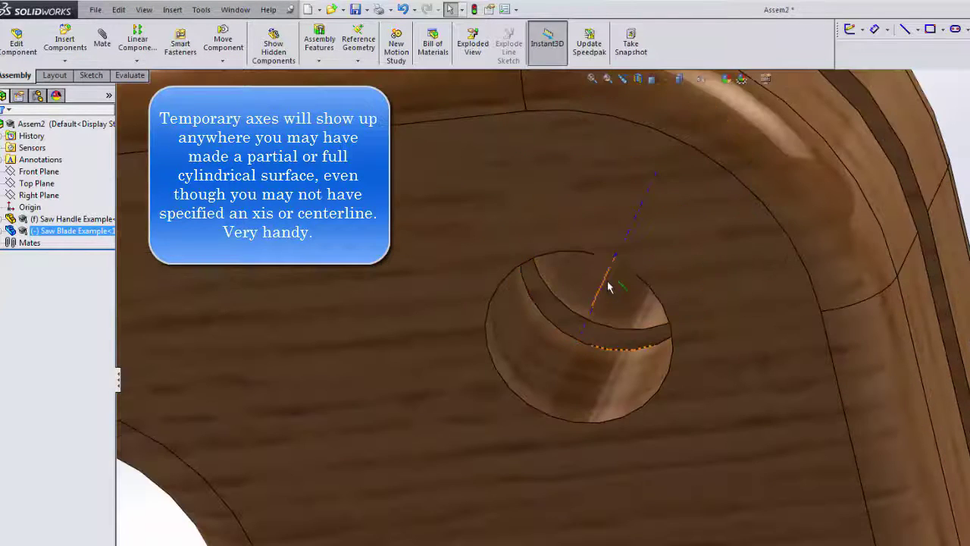
scroll(646, 203, up, 6)
scroll(795, 223, down, 5)
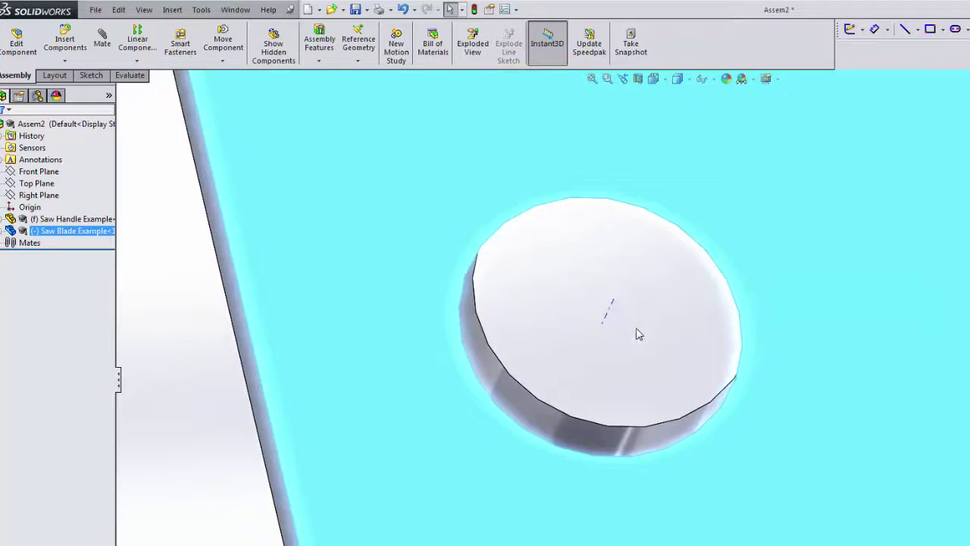
scroll(637, 344, up, 5)
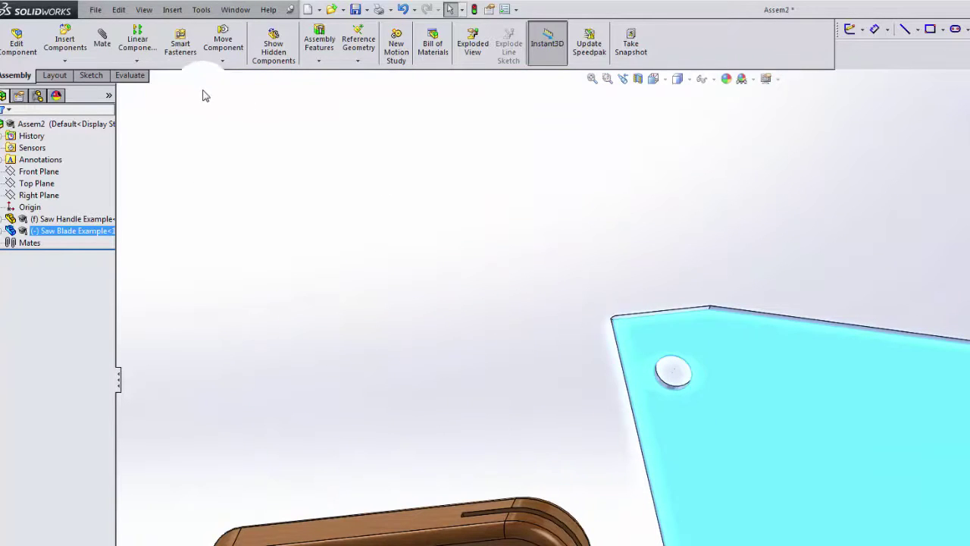
- Start a mate and select the axis of the handle's hole
click(103, 38)
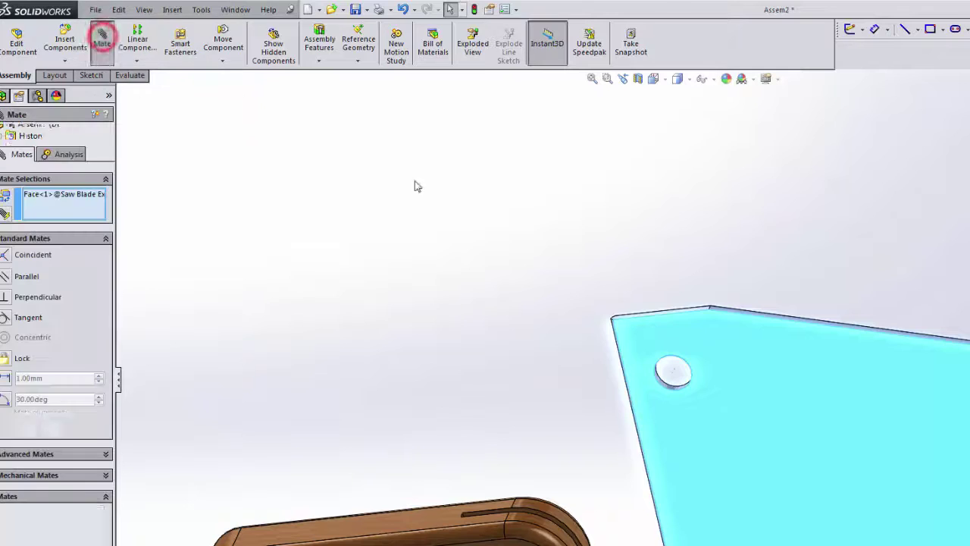
scroll(641, 372, down, 6)
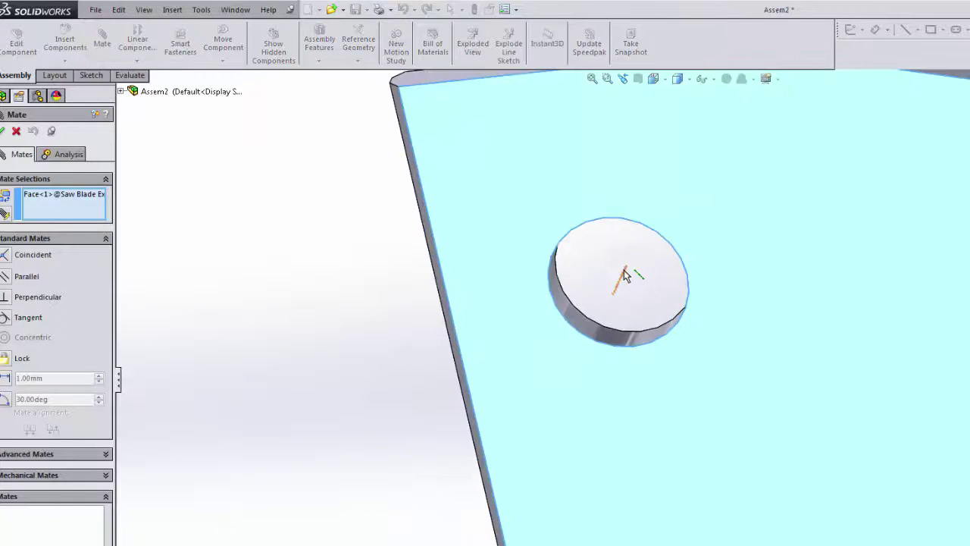
scroll(641, 364, up, 4)
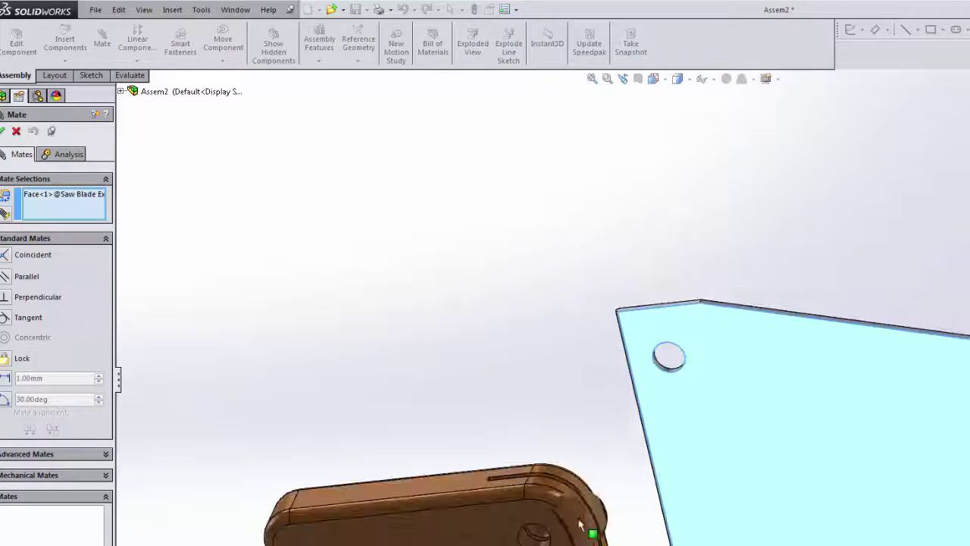
scroll(561, 530, down, 6)
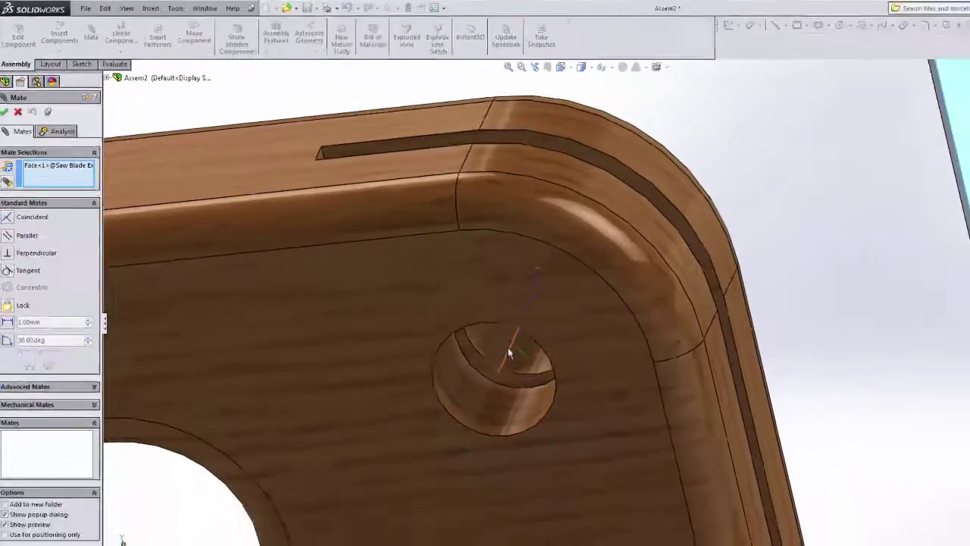
click(574, 400)
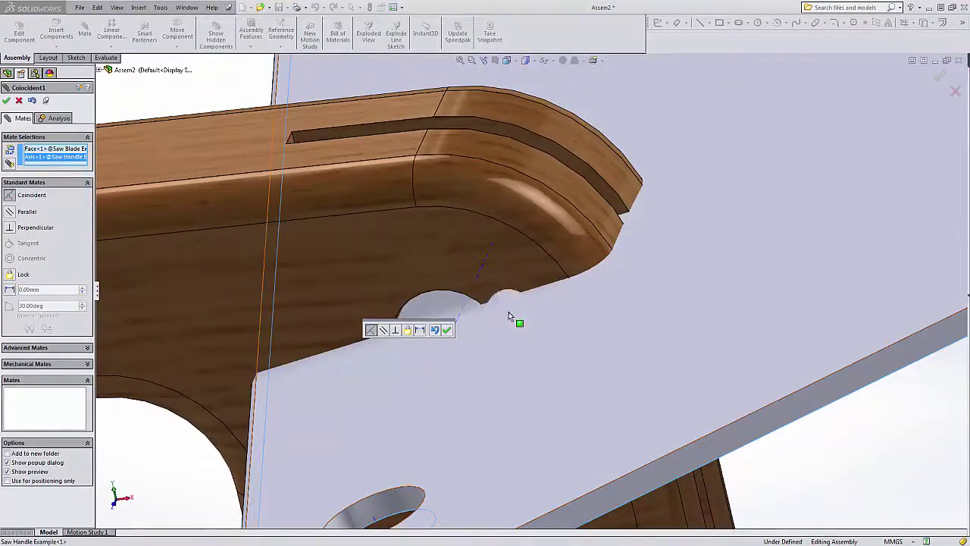
scroll(528, 310, up, 8)
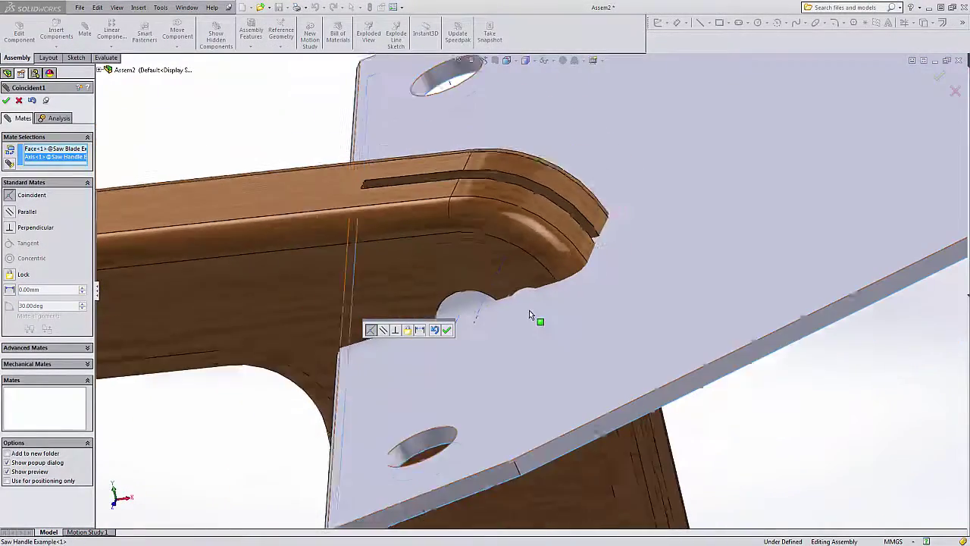
middle_drag(571, 337, 567, 329)
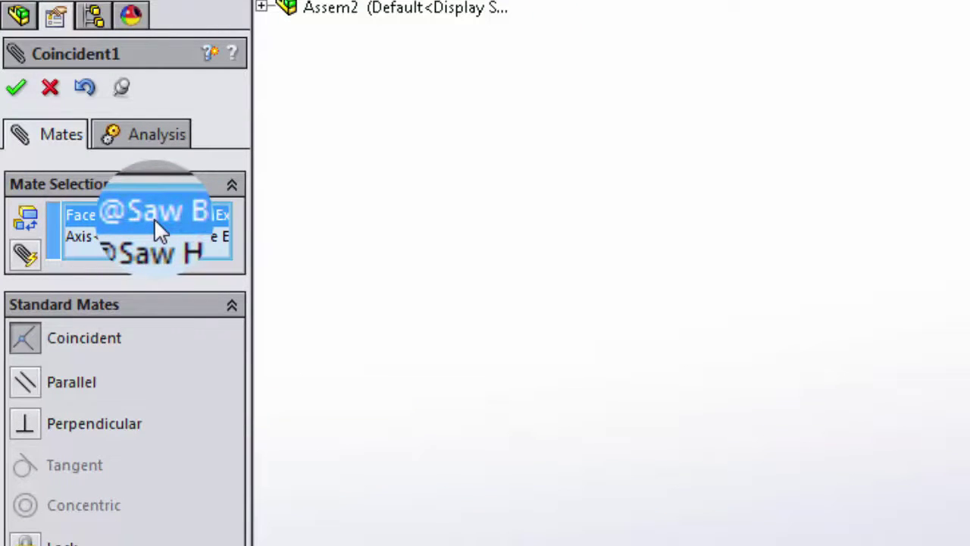
- Remove the stray blade face, add the blade hole's axis, and accept Coincident1
key(Delete)
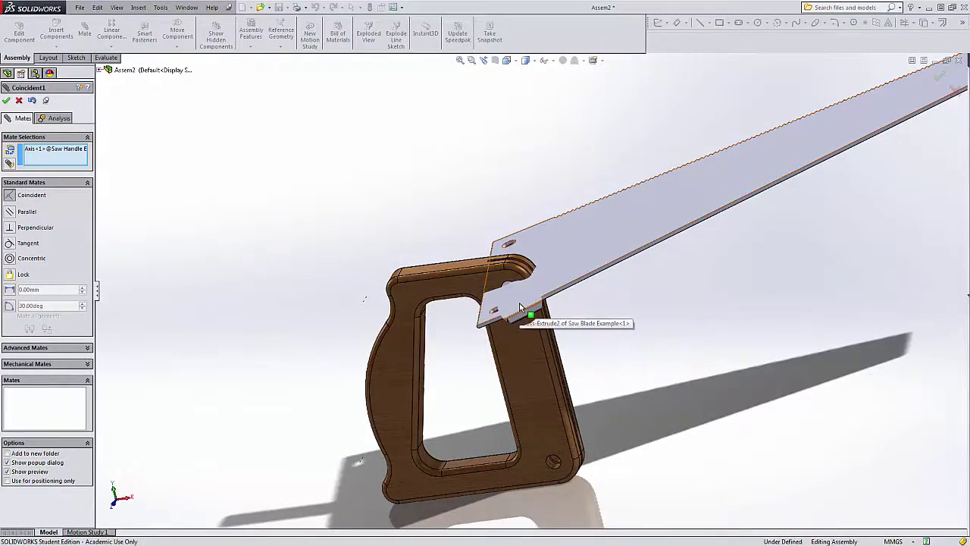
scroll(520, 306, down, 10)
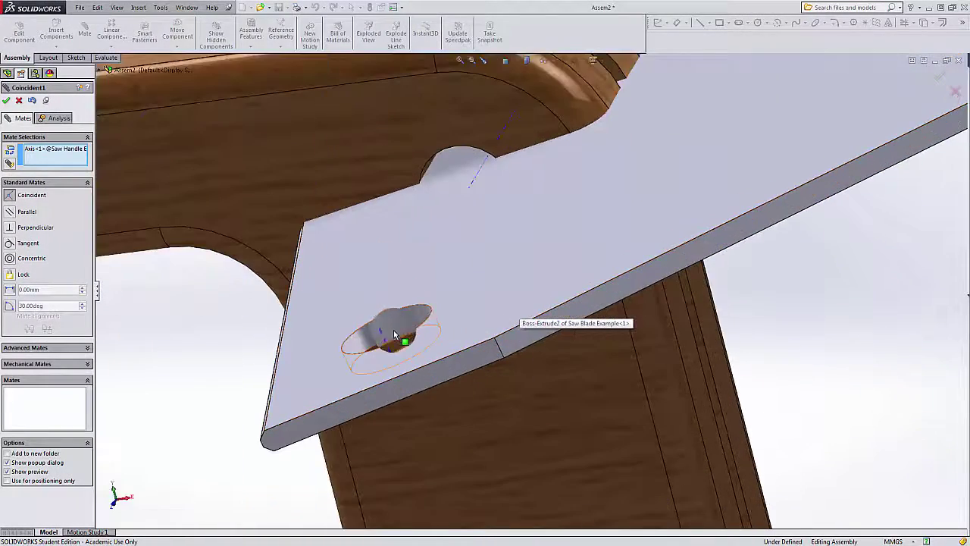
click(391, 337)
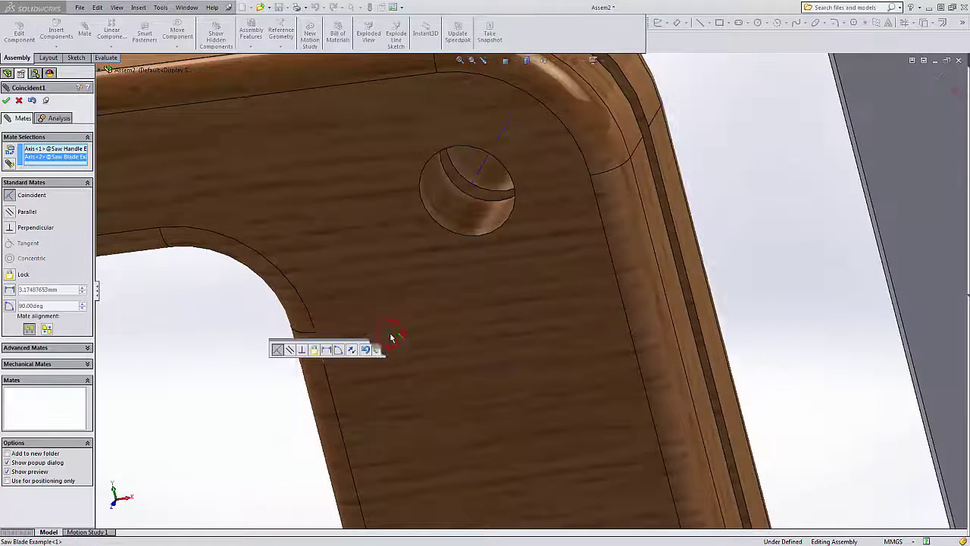
scroll(557, 309, up, 3)
scroll(582, 282, up, 3)
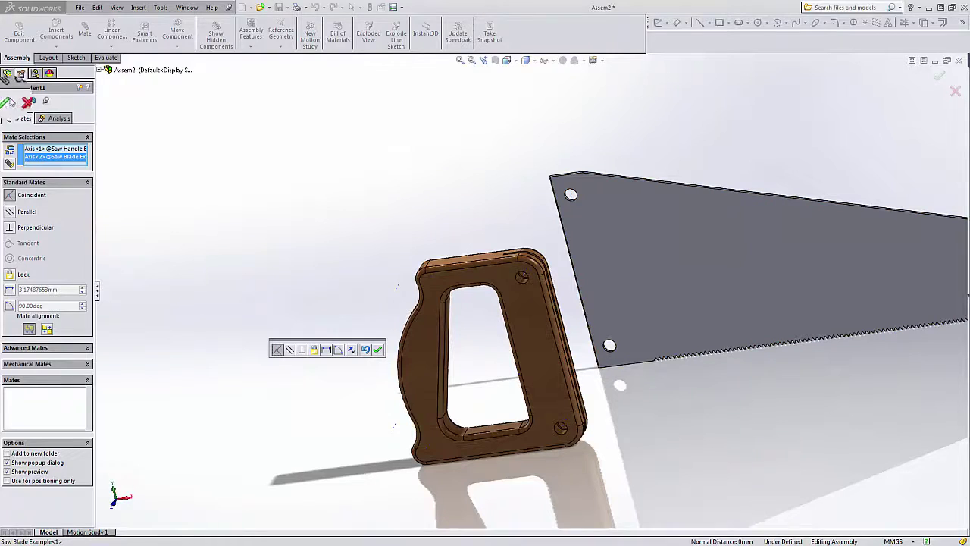
click(6, 100)
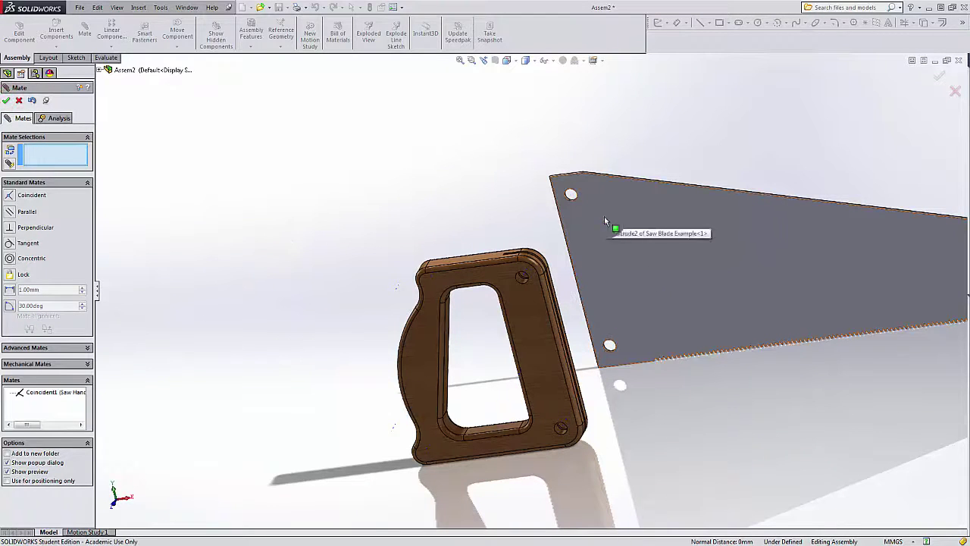
- Mate the blade's upper hole axis to the handle's lower hole axis as Coincident2, then close Mate
key(Escape)
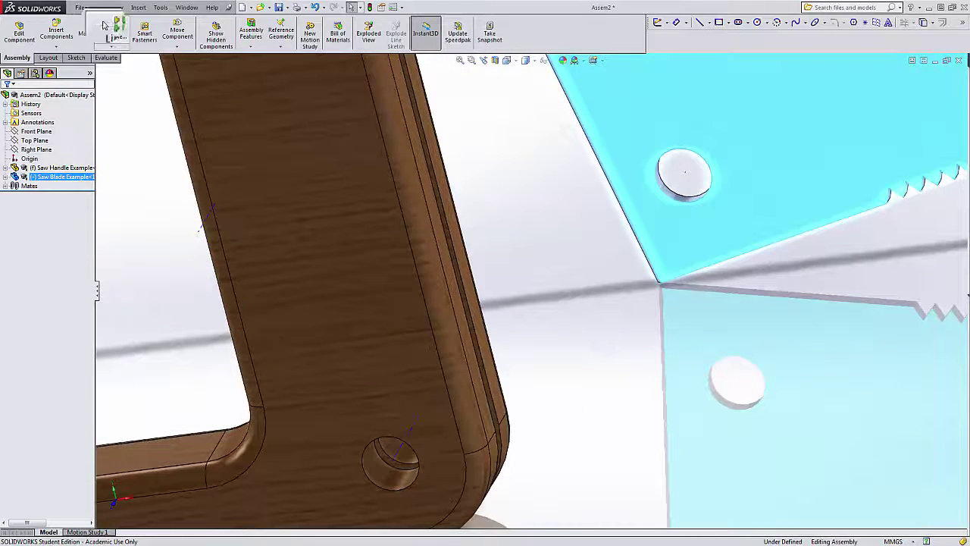
click(81, 29)
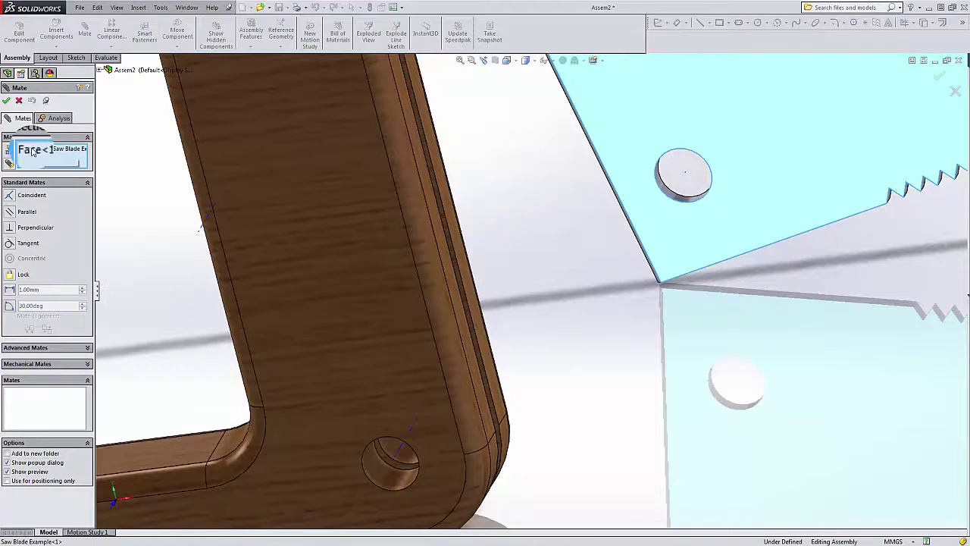
click(685, 176)
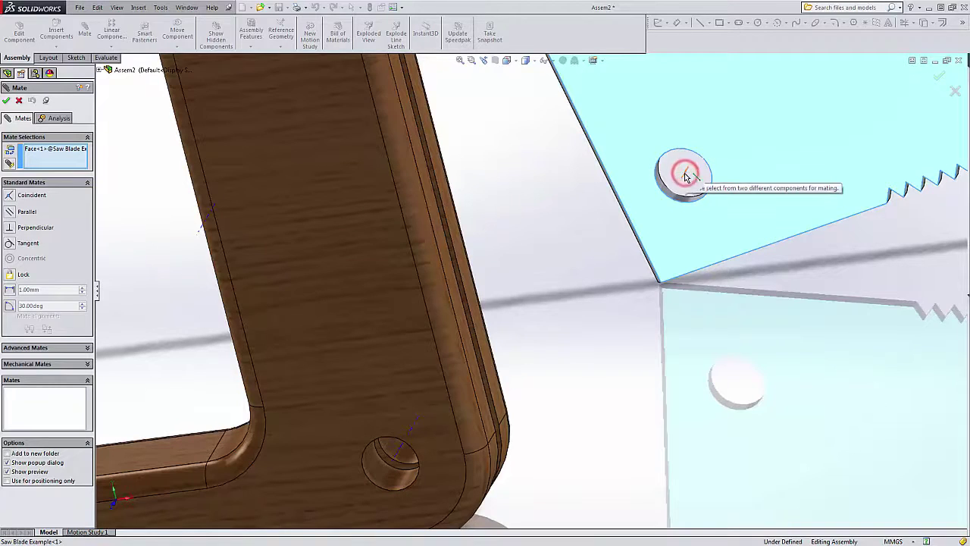
click(47, 152)
key(Delete)
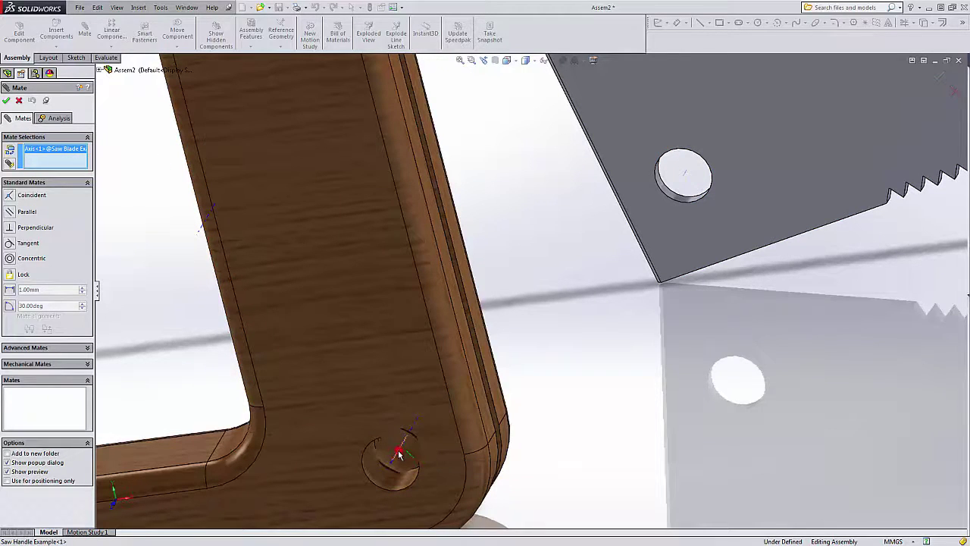
click(400, 453)
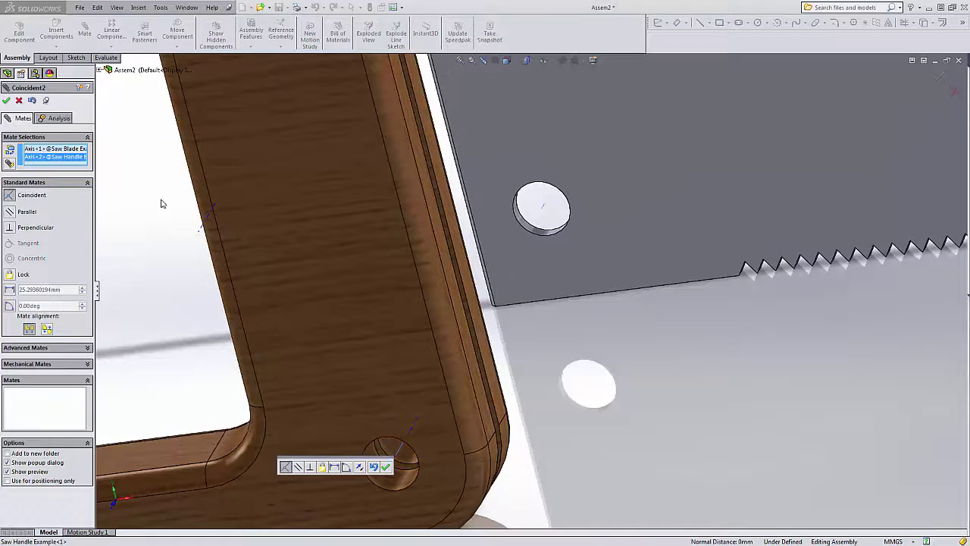
click(6, 100)
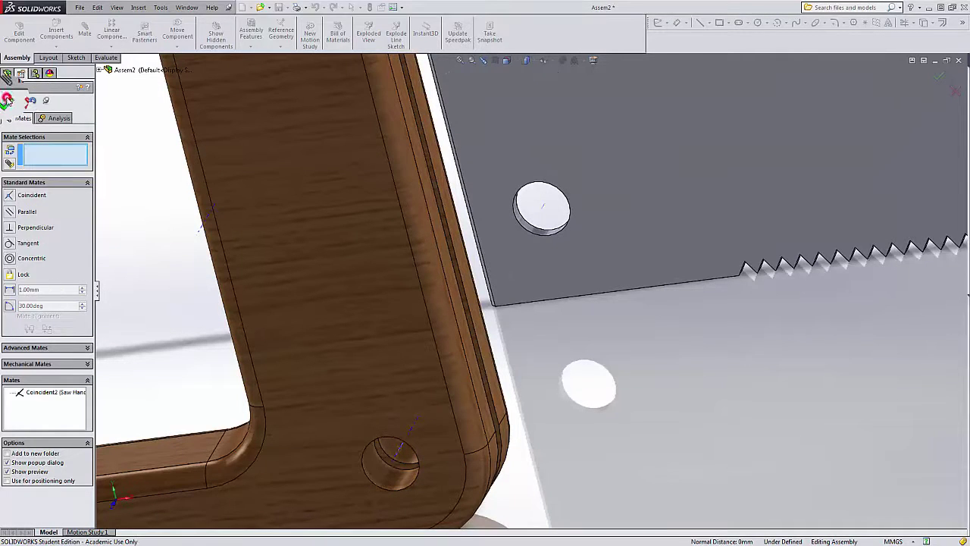
click(6, 100)
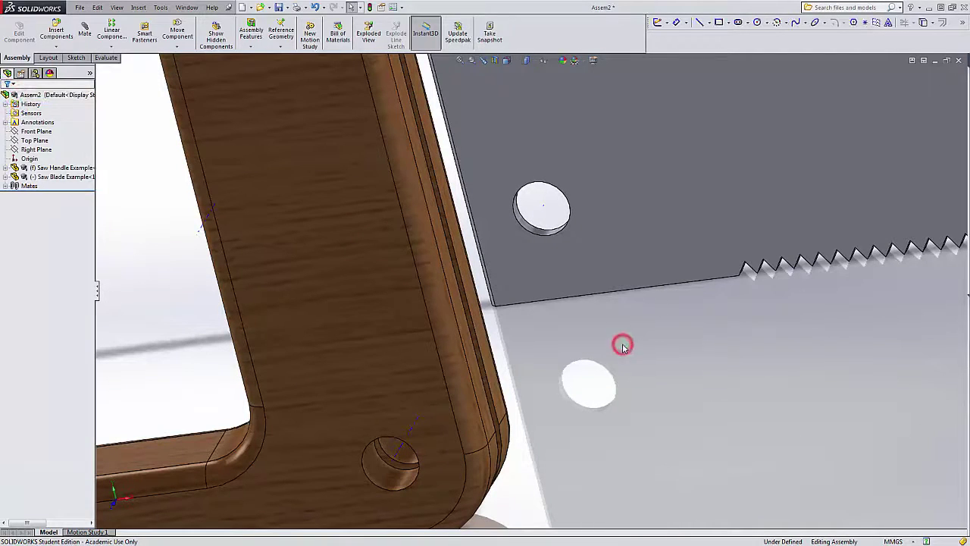
- Zoom to fit, then drag the blade against the fixed handle to test its sliding along the hole axes
key(f)
drag(618, 209, 743, 293)
scroll(576, 246, up, 3)
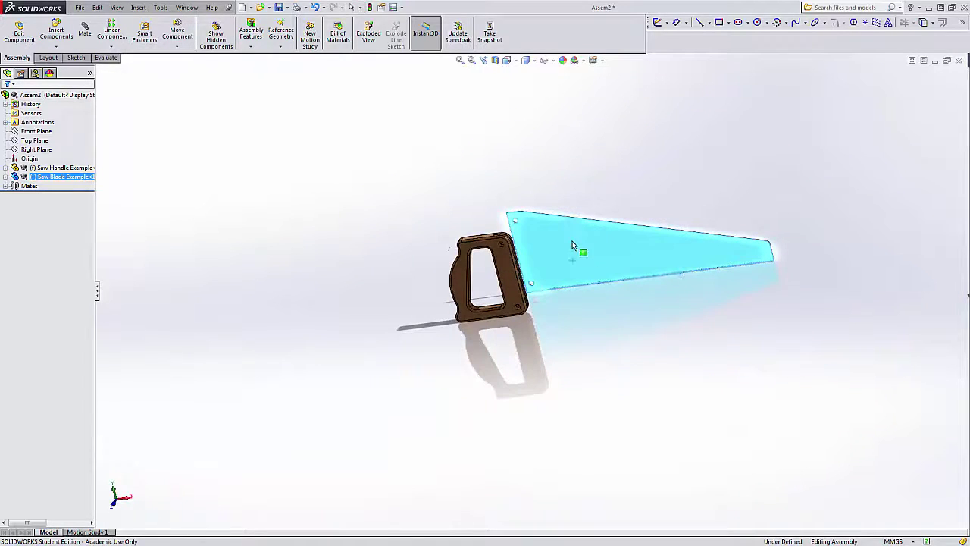
middle_drag(573, 248, 590, 316)
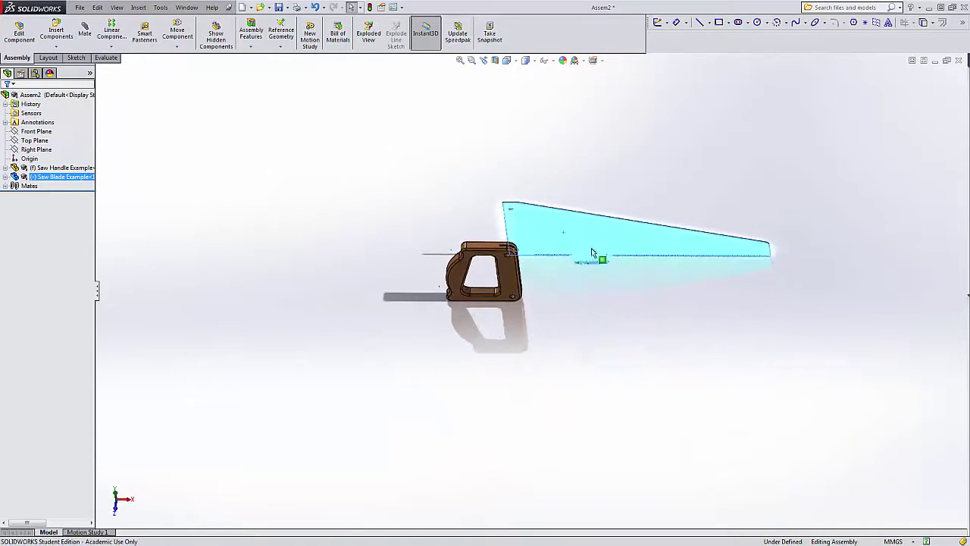
drag(593, 250, 629, 271)
middle_drag(561, 320, 539, 363)
scroll(530, 261, down, 5)
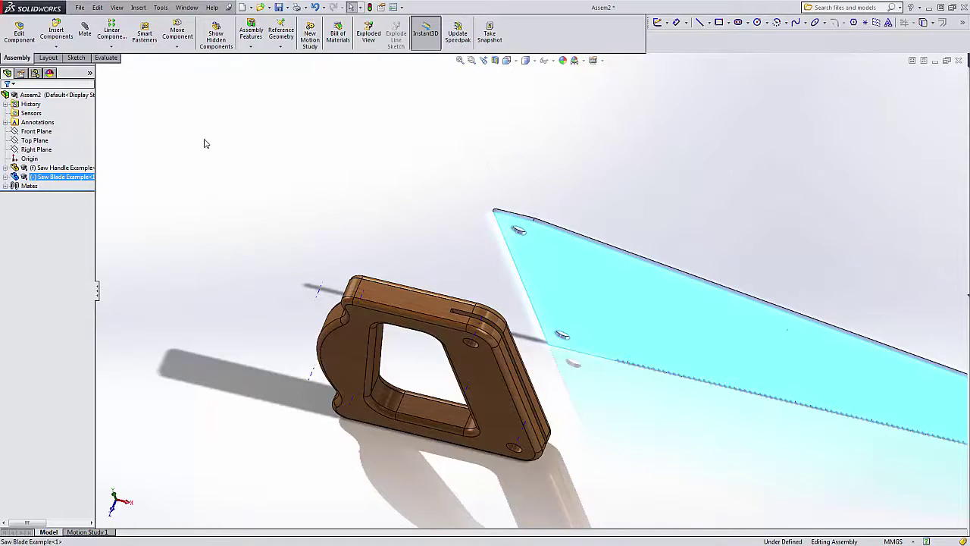
- Add a Coincident3 mate between the handle's and blade's Front Planes
click(84, 31)
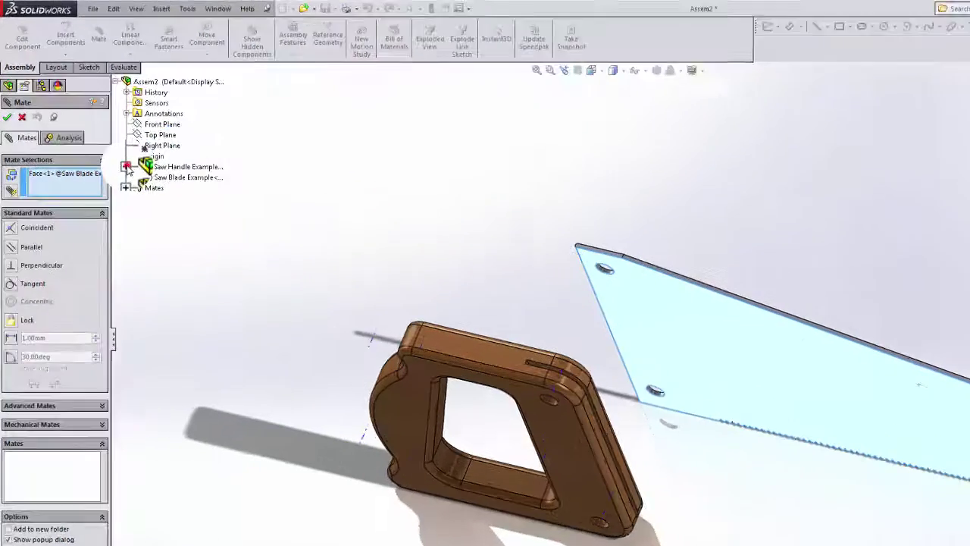
click(109, 144)
click(172, 442)
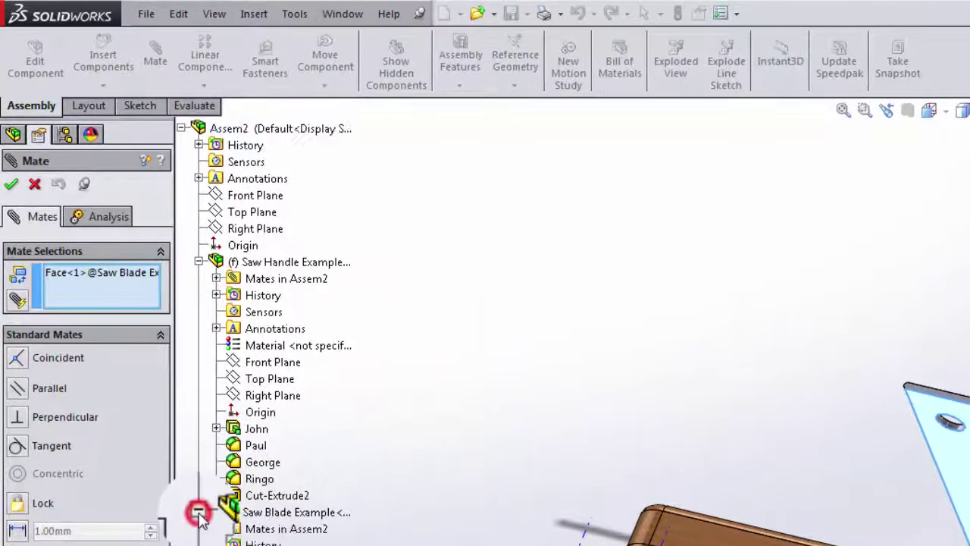
drag(201, 517, 207, 147)
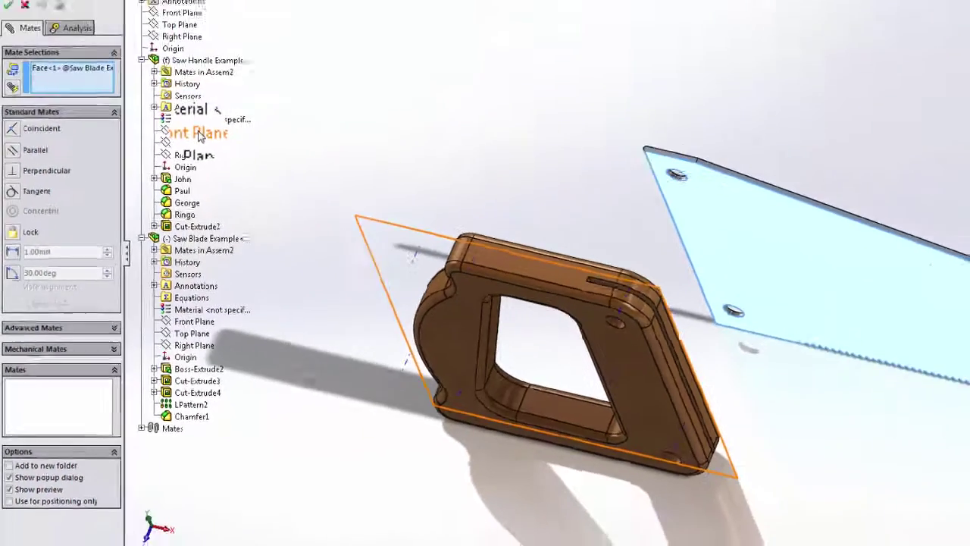
click(279, 23)
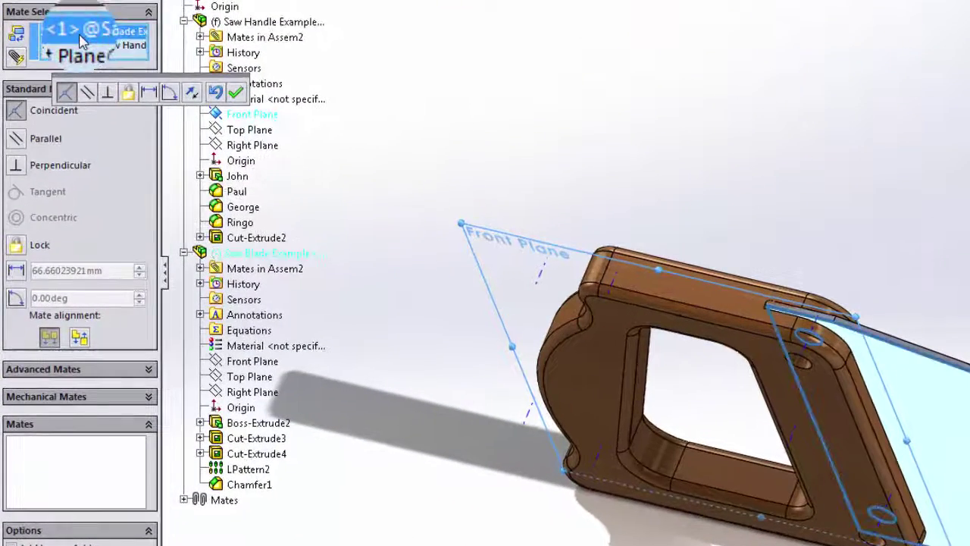
key(Delete)
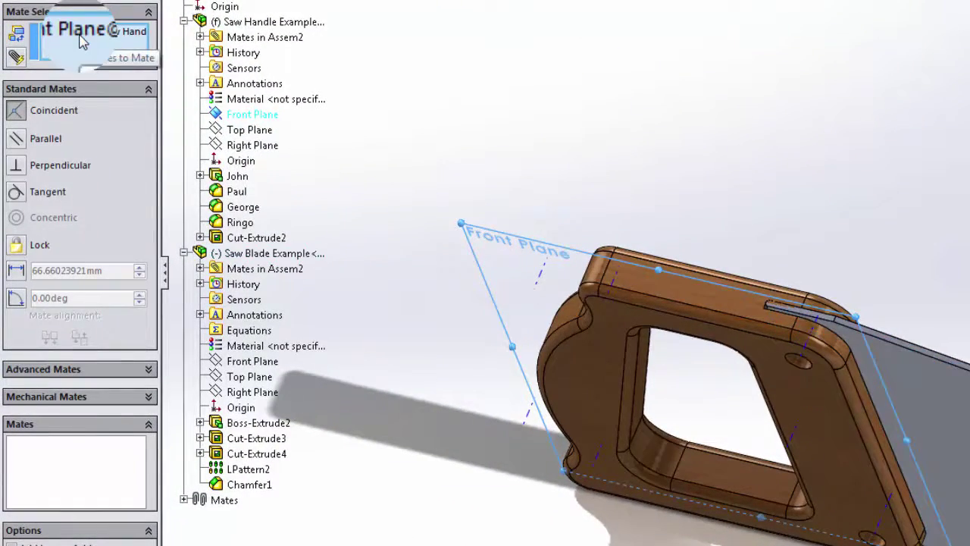
click(252, 361)
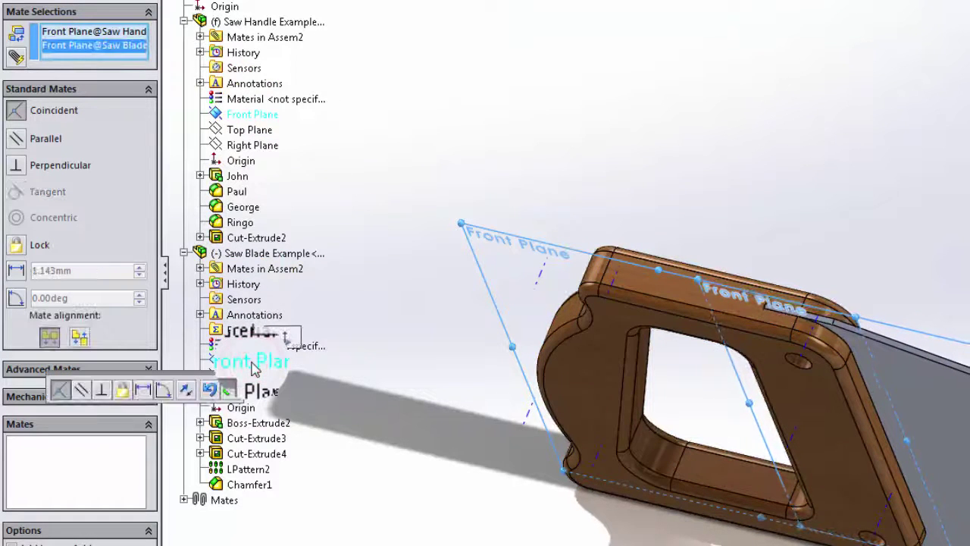
click(230, 389)
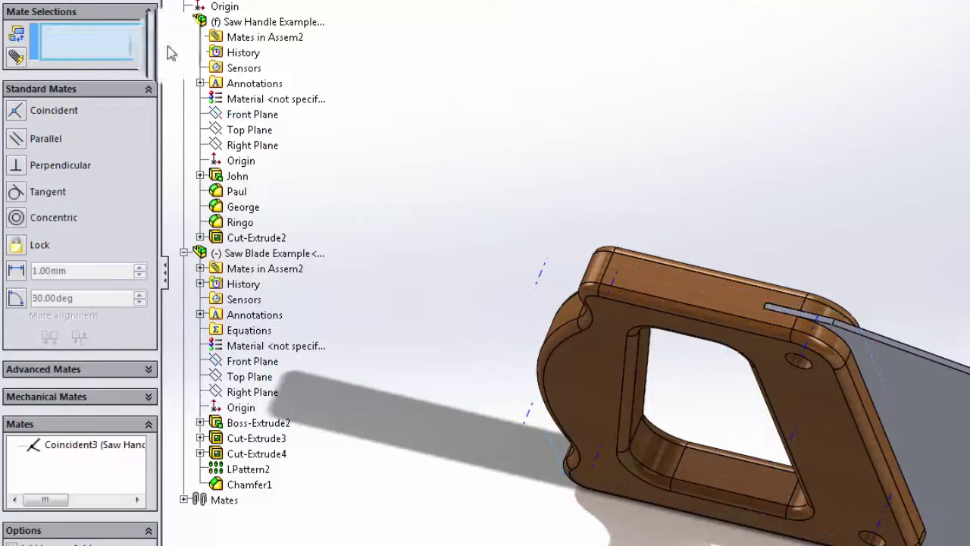
scroll(845, 408, down, 3)
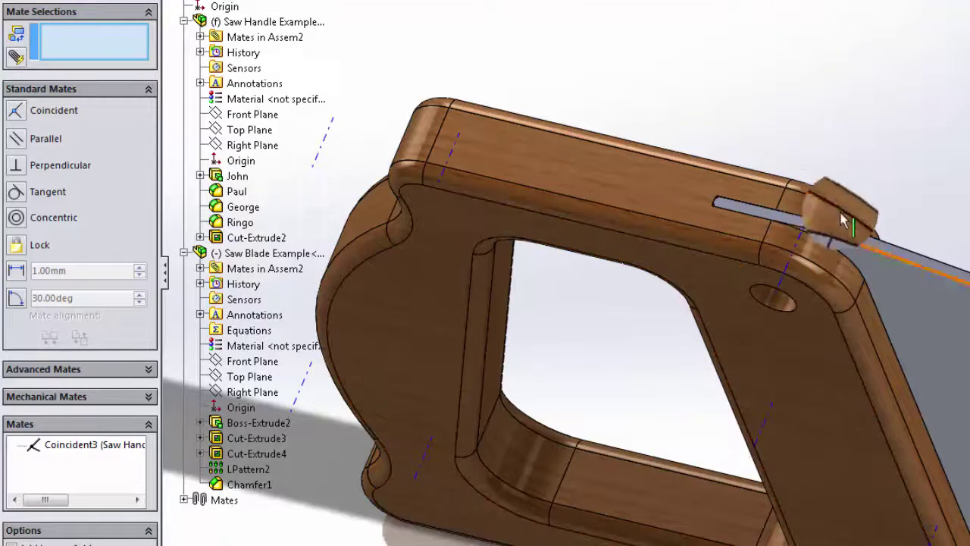
scroll(800, 219, down, 3)
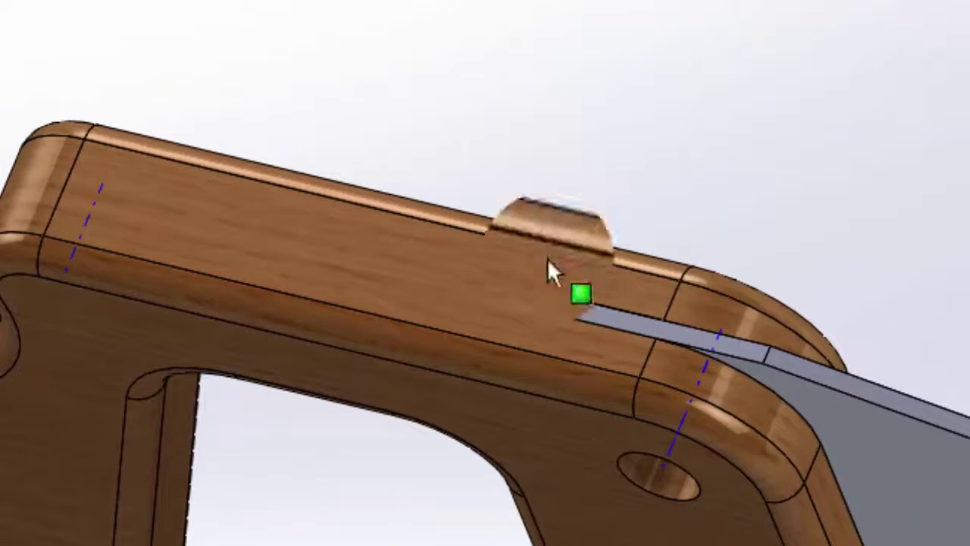
mouse_move(547, 259)
mouse_down()
mouse_move(687, 258)
mouse_move(899, 385)
mouse_move(614, 337)
mouse_move(652, 303)
mouse_move(492, 326)
mouse_move(581, 348)
mouse_move(505, 401)
mouse_move(493, 397)
mouse_move(552, 400)
mouse_up()
scroll(652, 303, down, 5)
scroll(491, 325, down, 5)
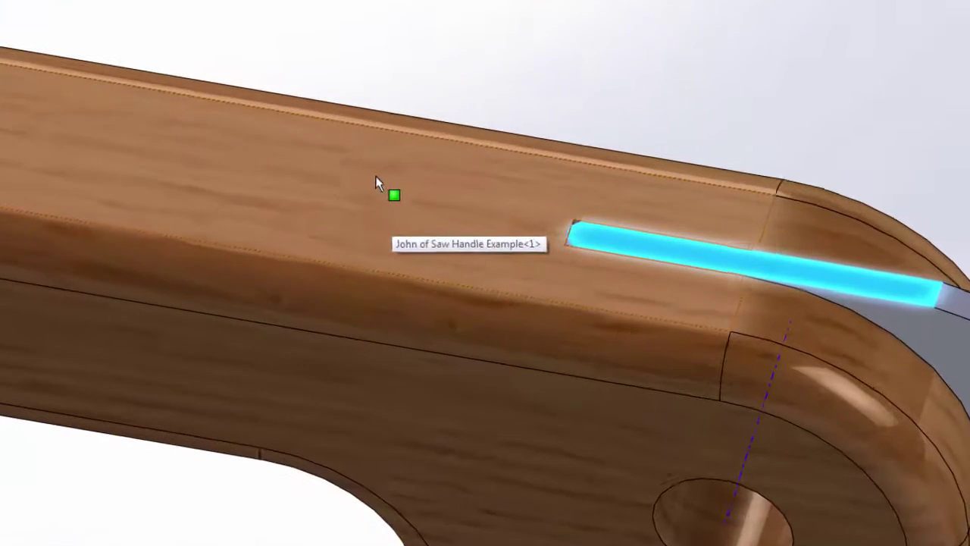
- Change the handle's slot length dimension from 1.125 in to 1.15 in and rebuild the part
right_click(377, 184)
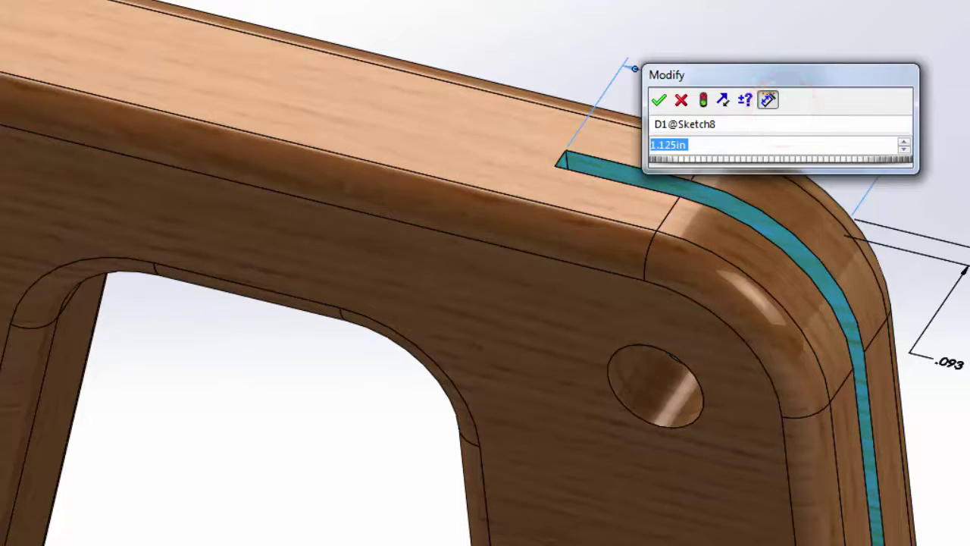
text(1.1)
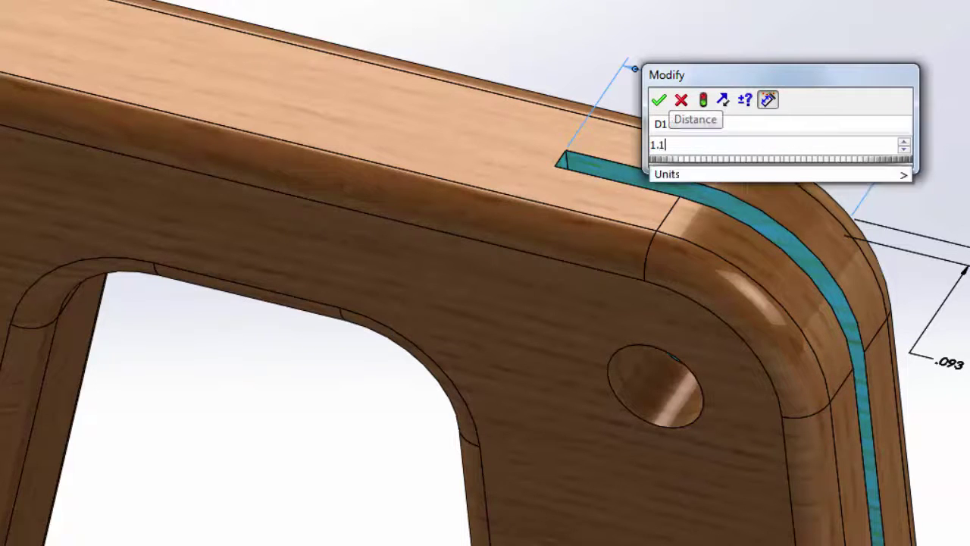
text(5)
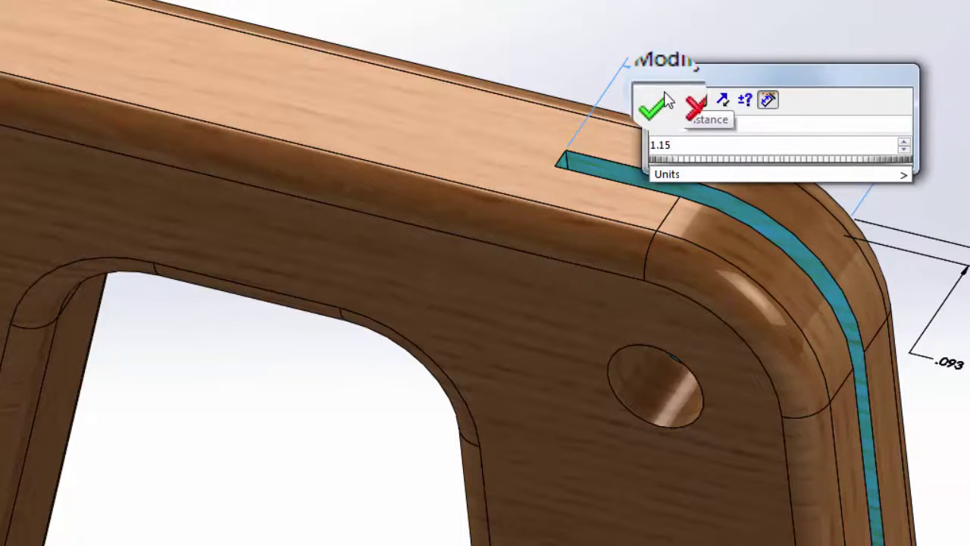
click(657, 100)
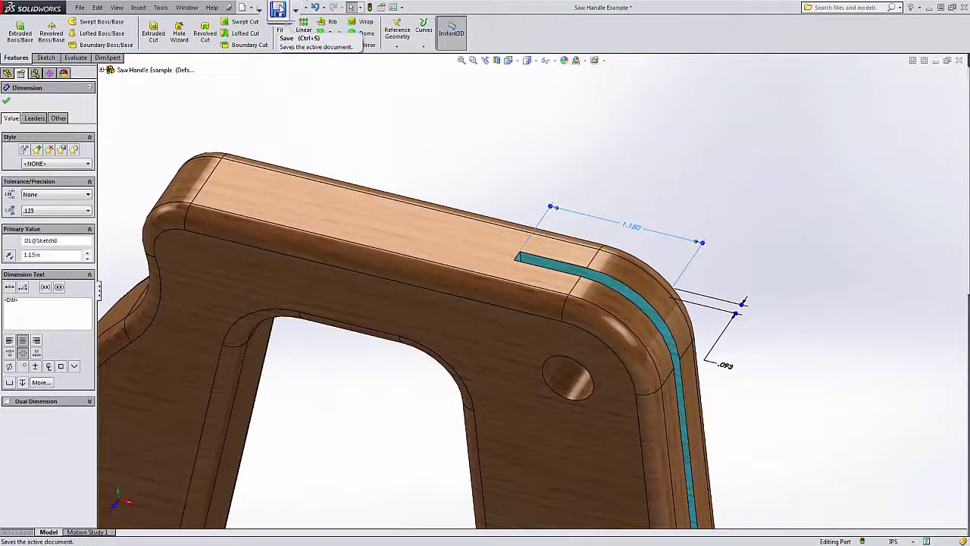
click(369, 9)
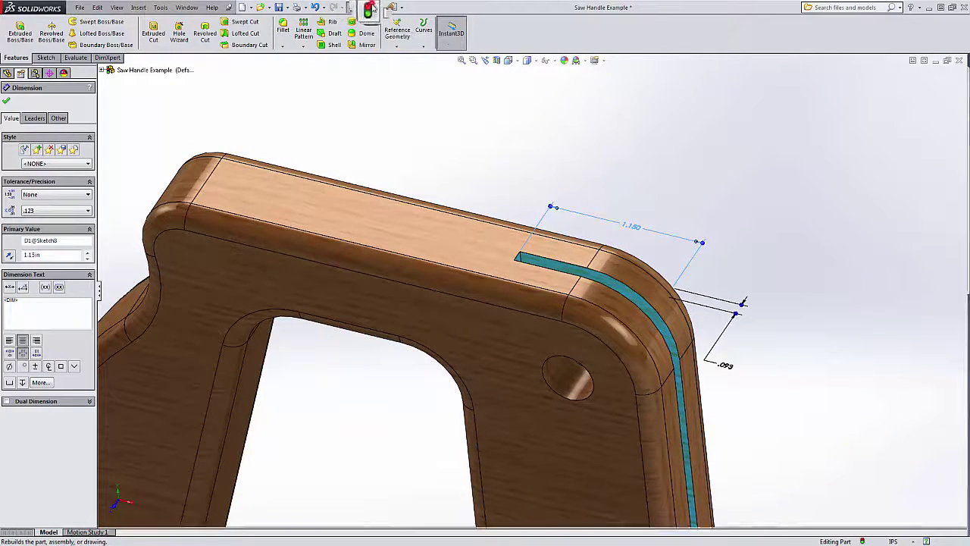
- Switch to Assem2, rebuild it, and display the slot's 29.210 mm length dimension
click(187, 9)
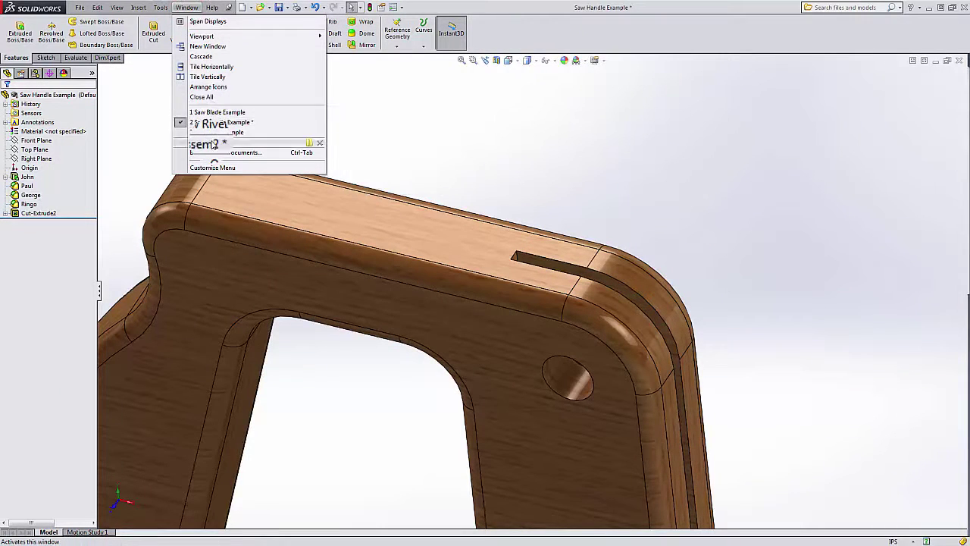
click(212, 141)
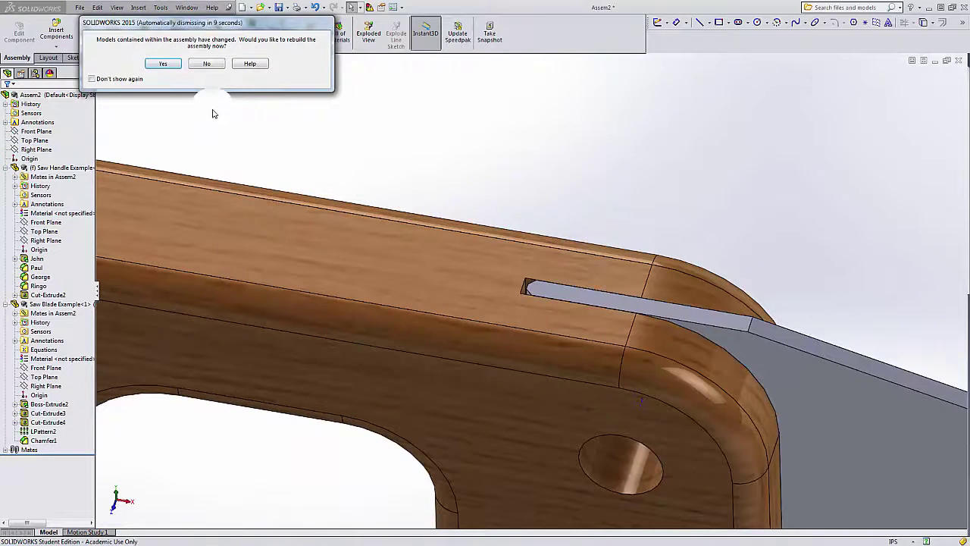
click(167, 65)
scroll(504, 280, down, 4)
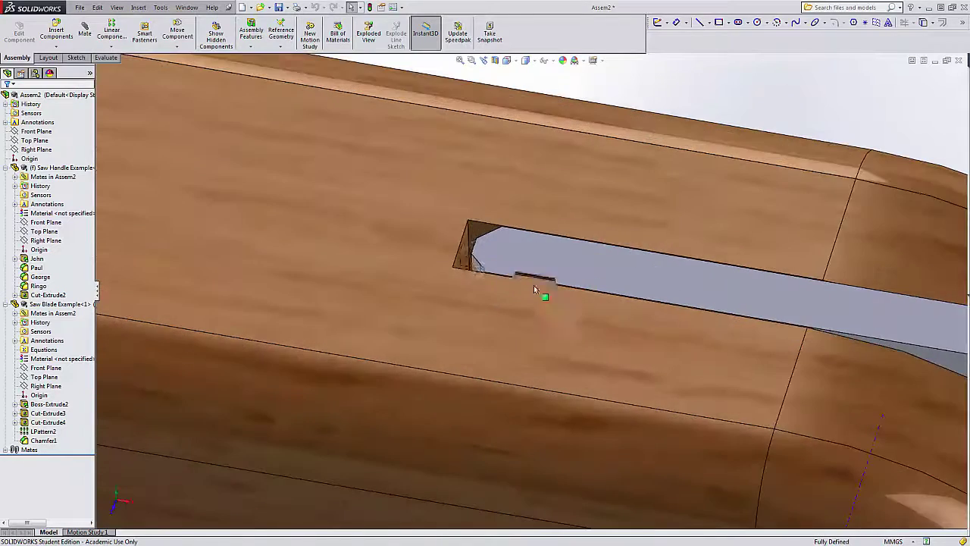
scroll(501, 277, down, 4)
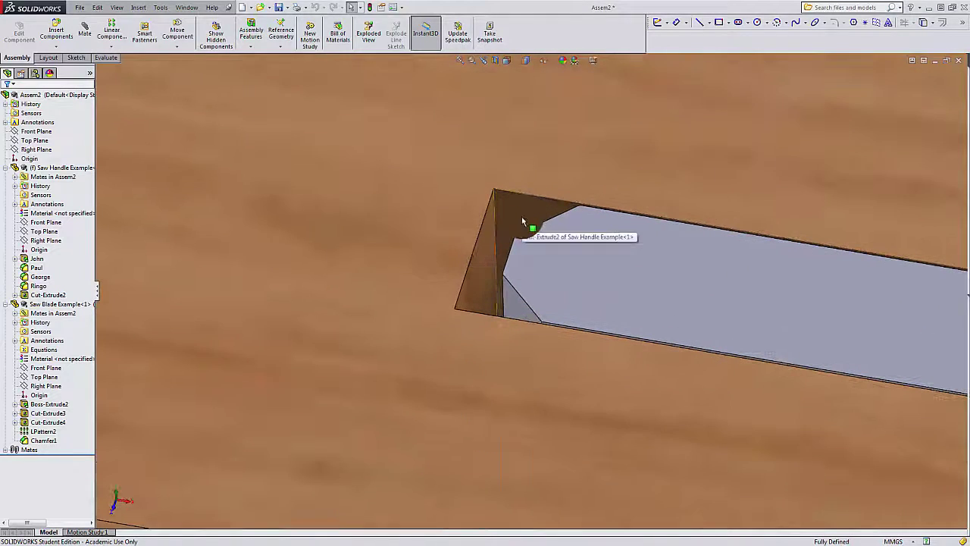
click(521, 220)
scroll(530, 227, up, 5)
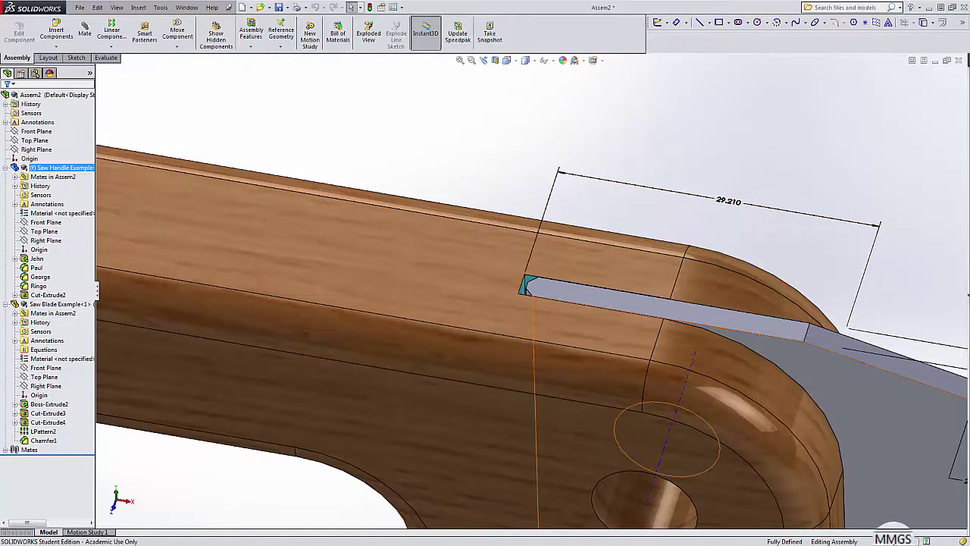
- Switch the units to IPS, set the slot length to 1.14 in, and rebuild
click(893, 540)
click(893, 520)
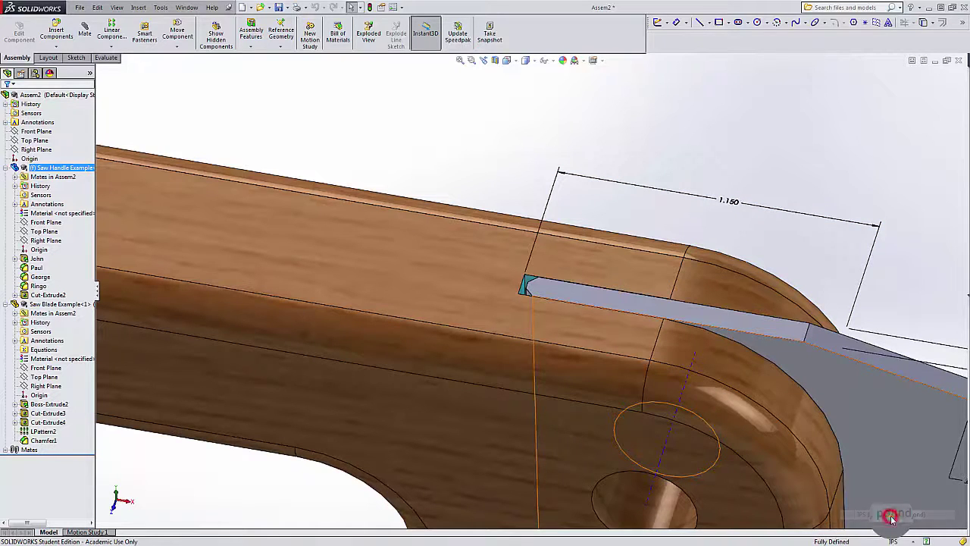
double_click(733, 202)
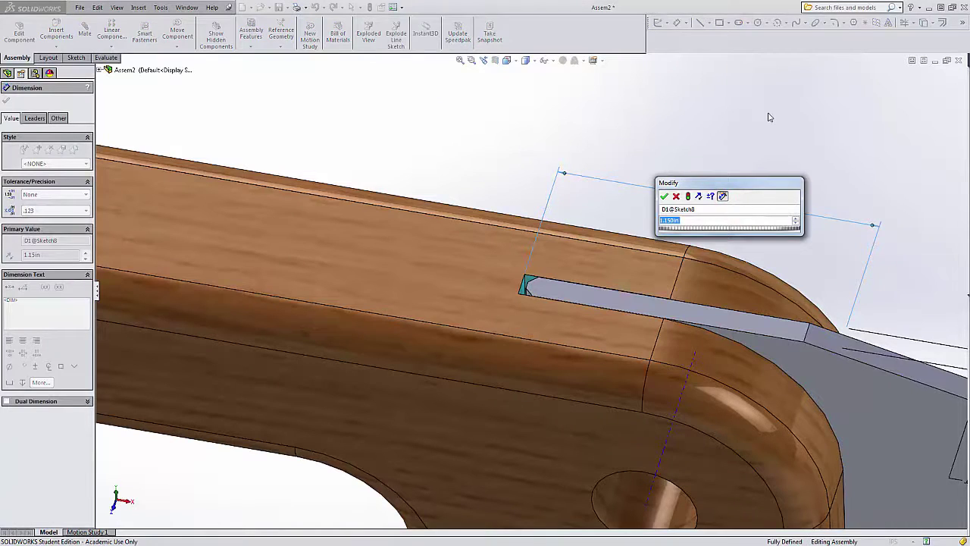
text(10)
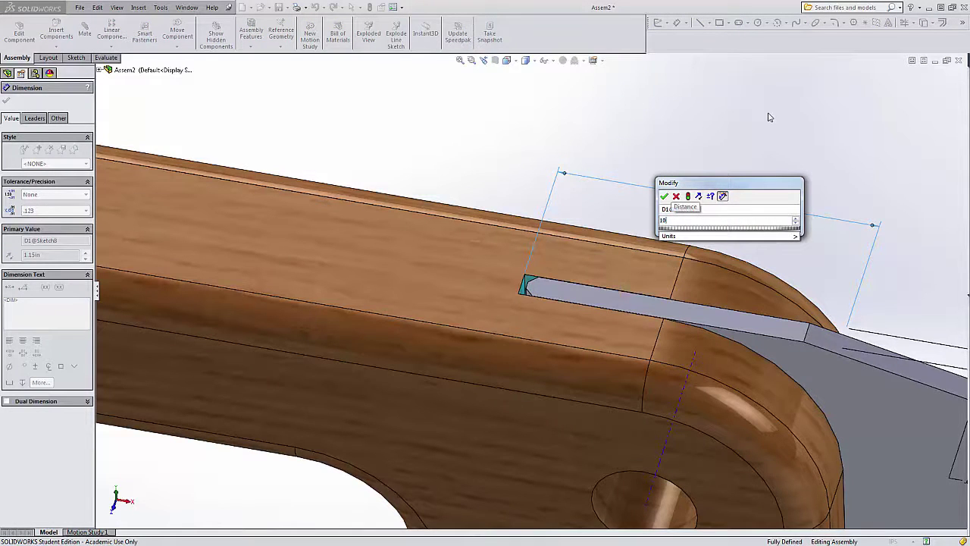
key(BackSpace)
key(BackSpace)
text(=1)
key(Return)
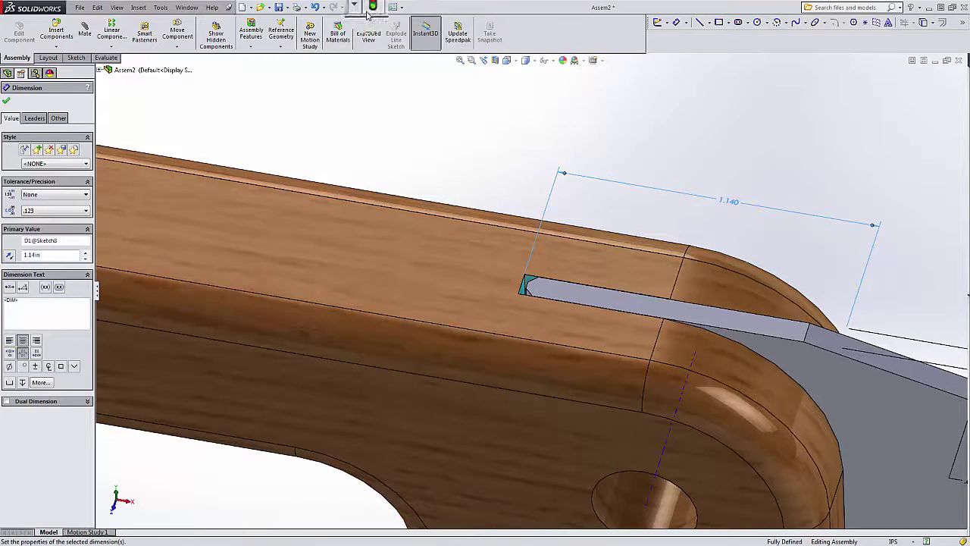
click(372, 7)
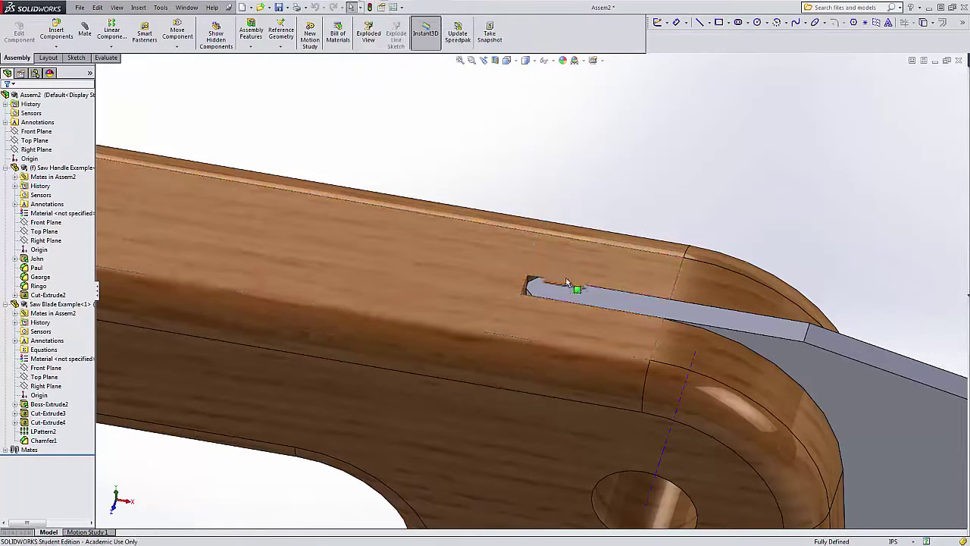
- Slide and swing the blade within the handle's 1.14 in slot to check its fit
scroll(564, 282, up, 5)
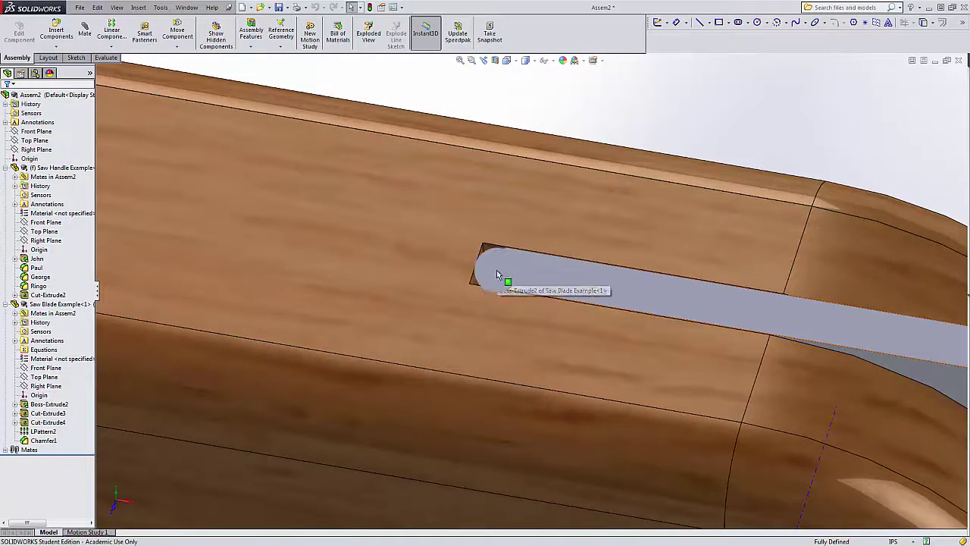
drag(497, 275, 672, 323)
scroll(672, 322, down, 4)
scroll(564, 283, up, 6)
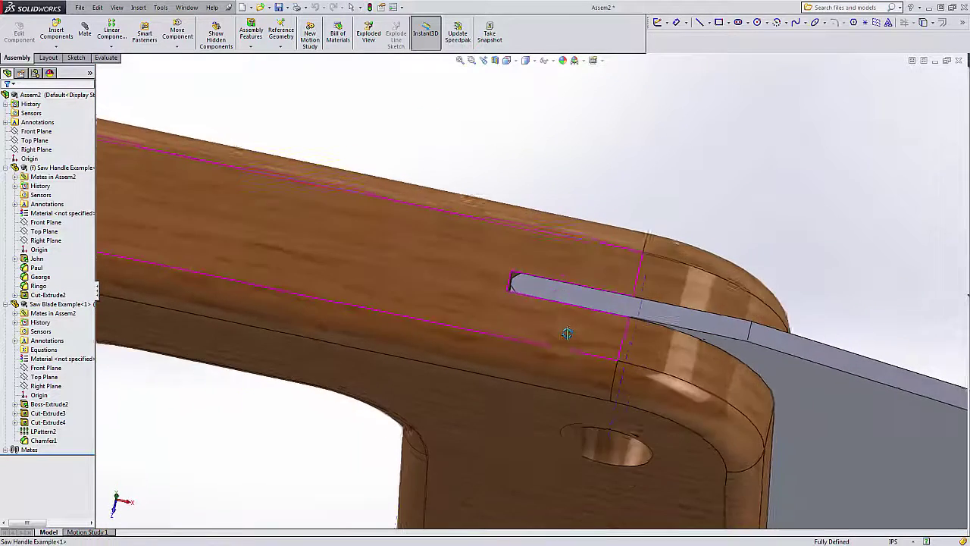
scroll(429, 227, up, 5)
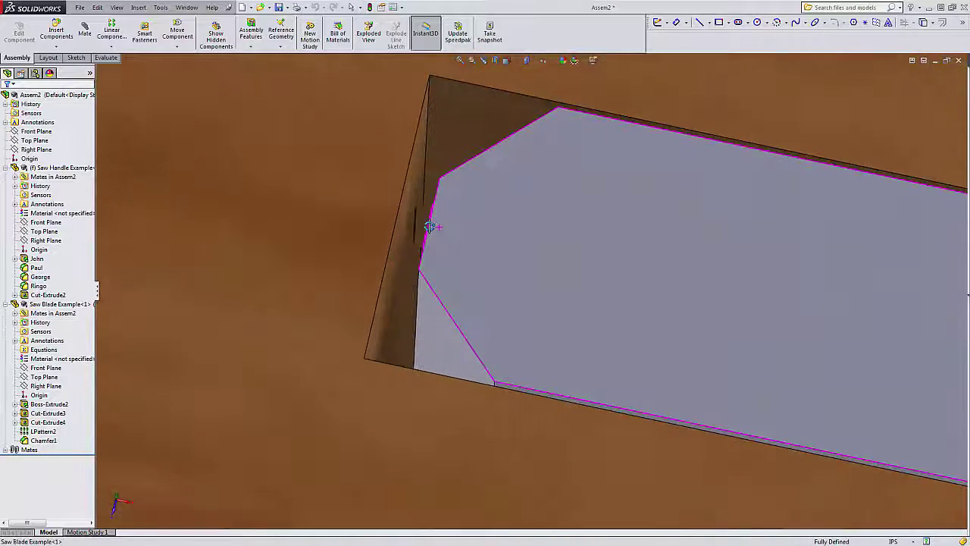
scroll(431, 254, down, 4)
scroll(447, 207, down, 3)
scroll(491, 256, down, 5)
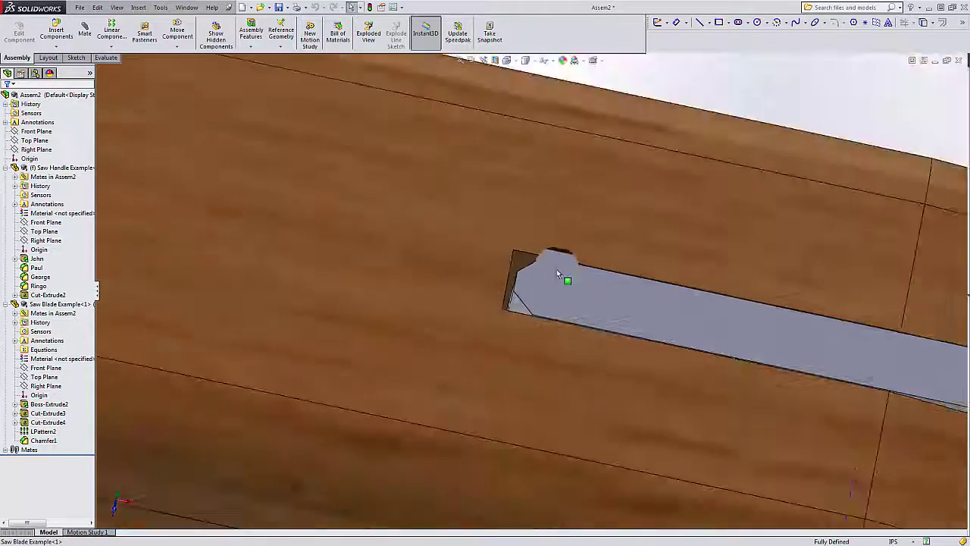
scroll(561, 287, down, 2)
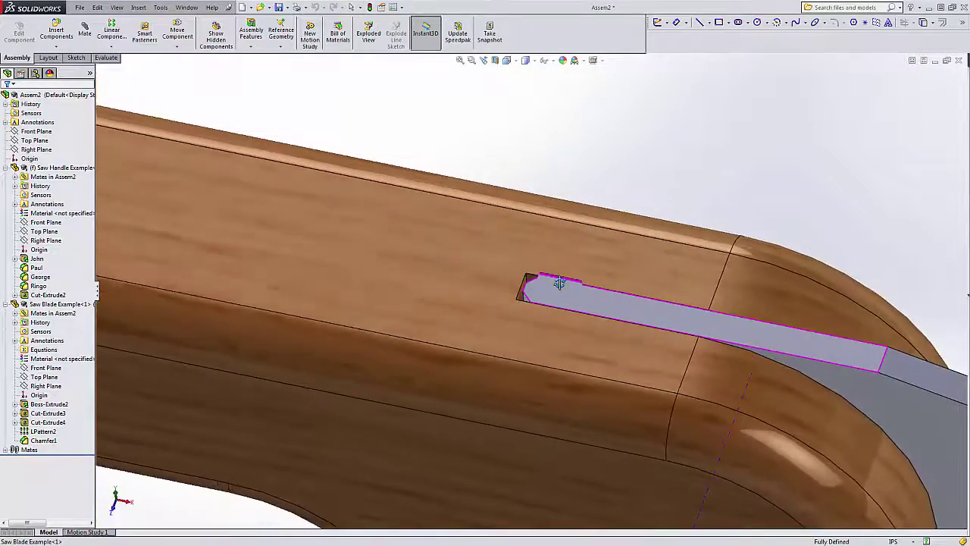
drag(556, 281, 515, 281)
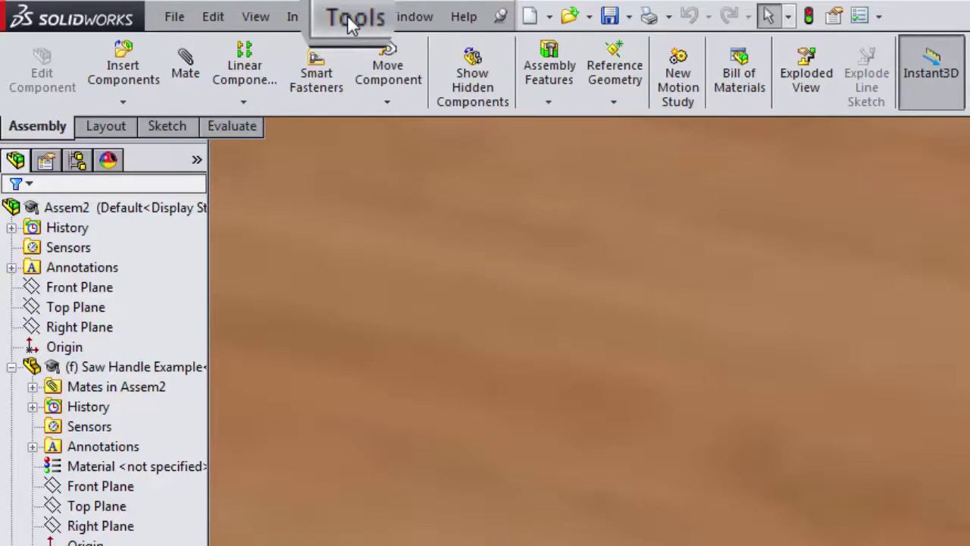
- Measure the 0.01 in gap between the blade corner and the handle's slot end face
click(351, 22)
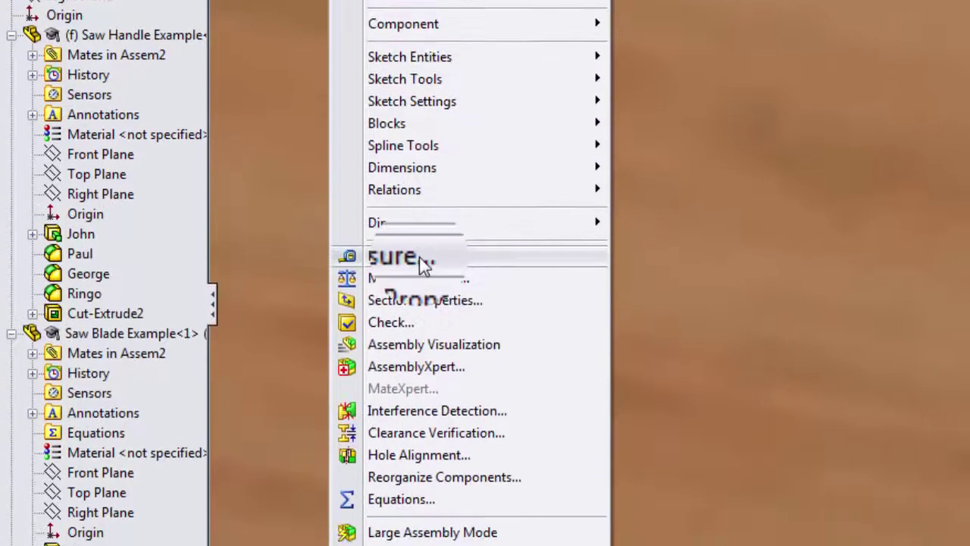
click(394, 265)
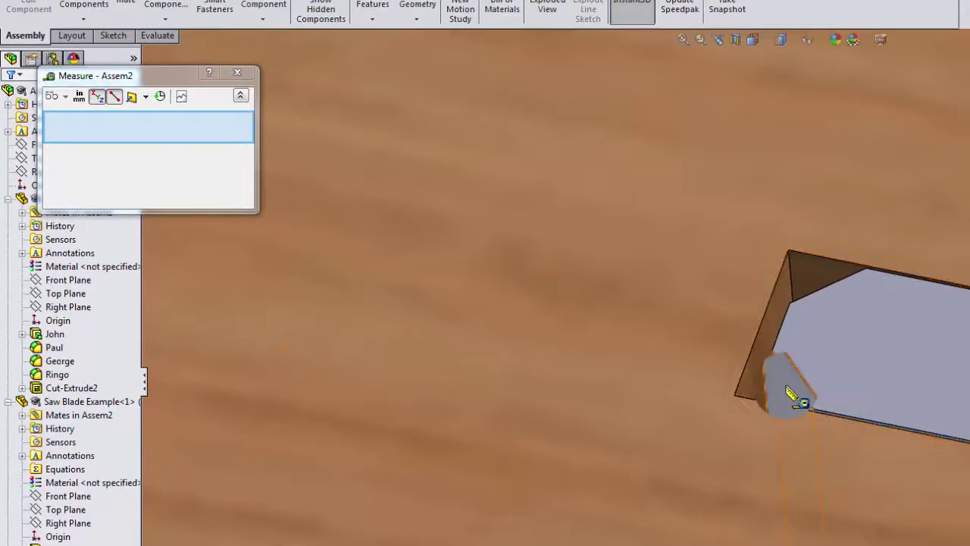
scroll(819, 362, down, 5)
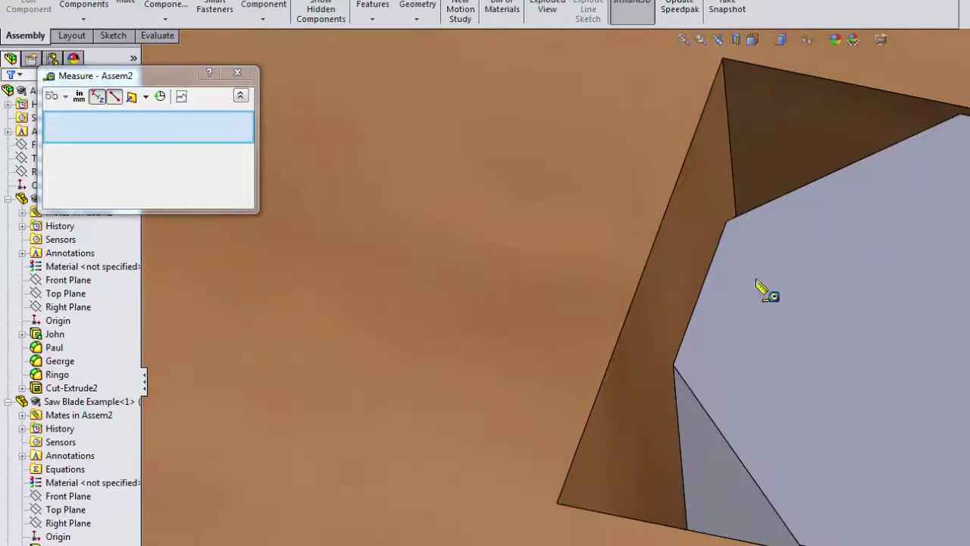
click(707, 185)
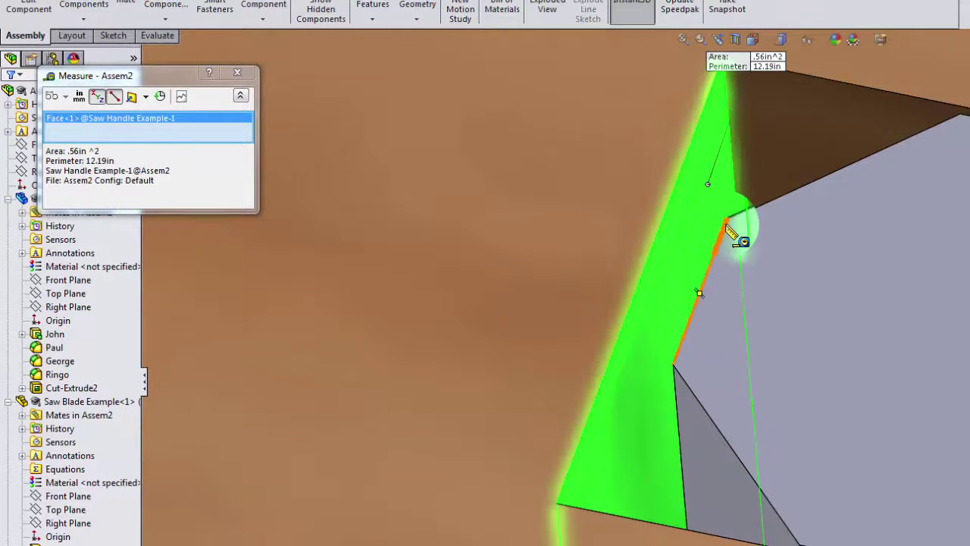
click(726, 222)
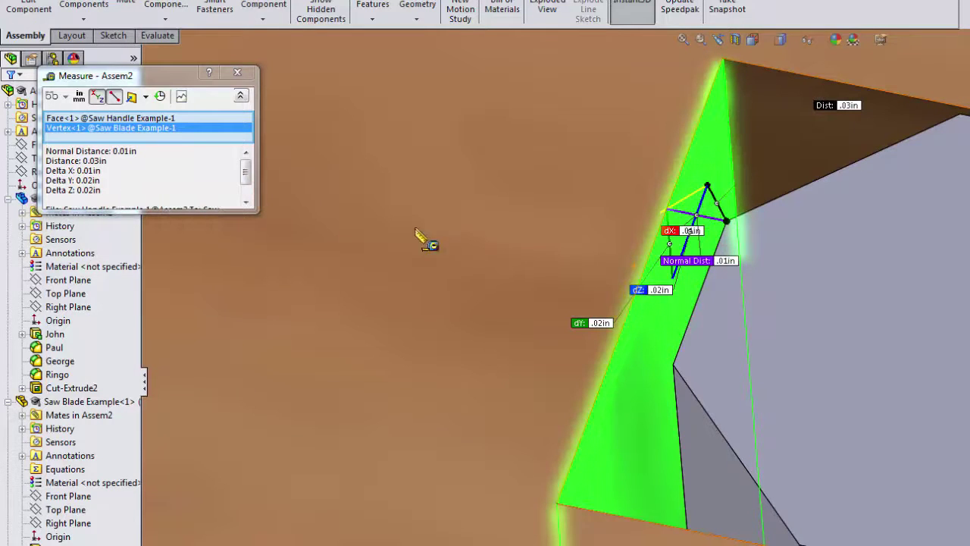
- Close the Measure results and zoom back out to the whole saw handle
scroll(730, 205, down, 5)
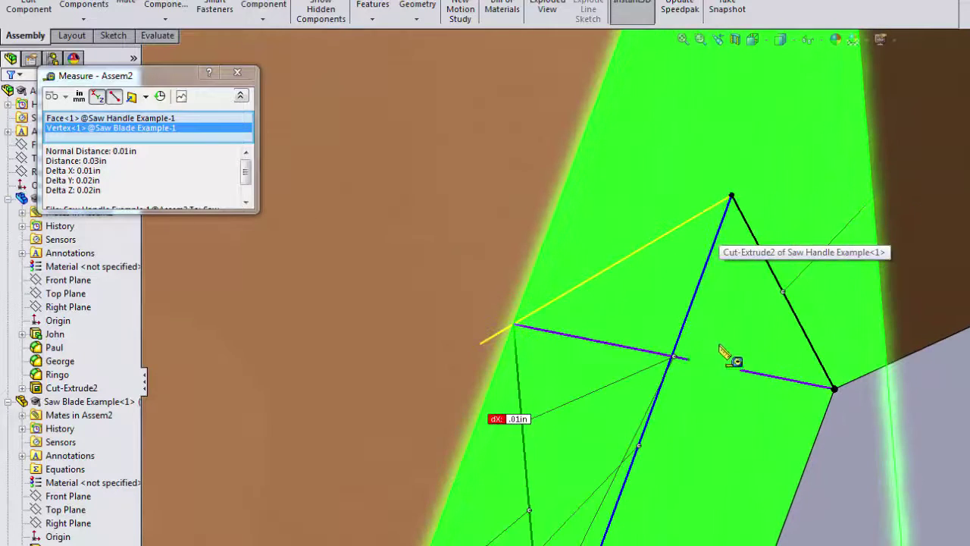
scroll(720, 400, up, 1)
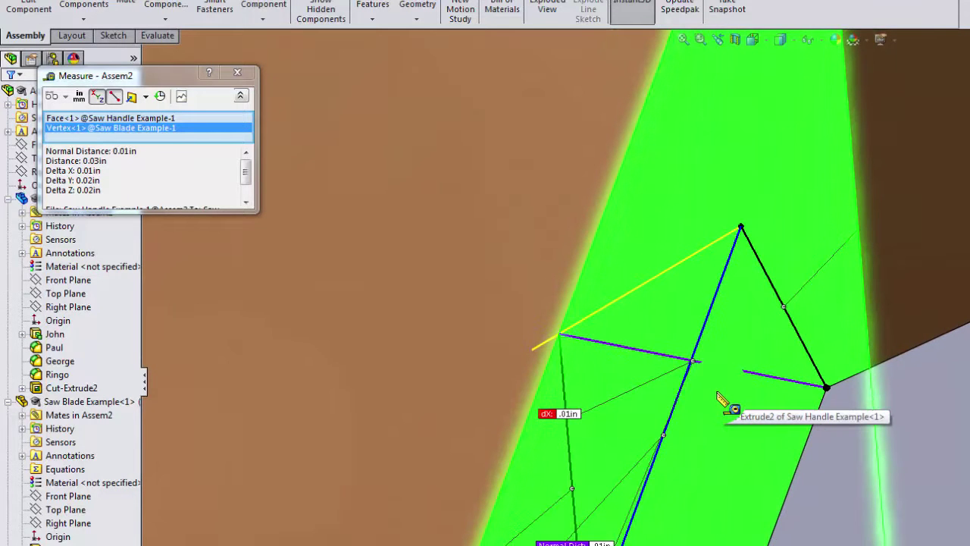
scroll(719, 397, up, 5)
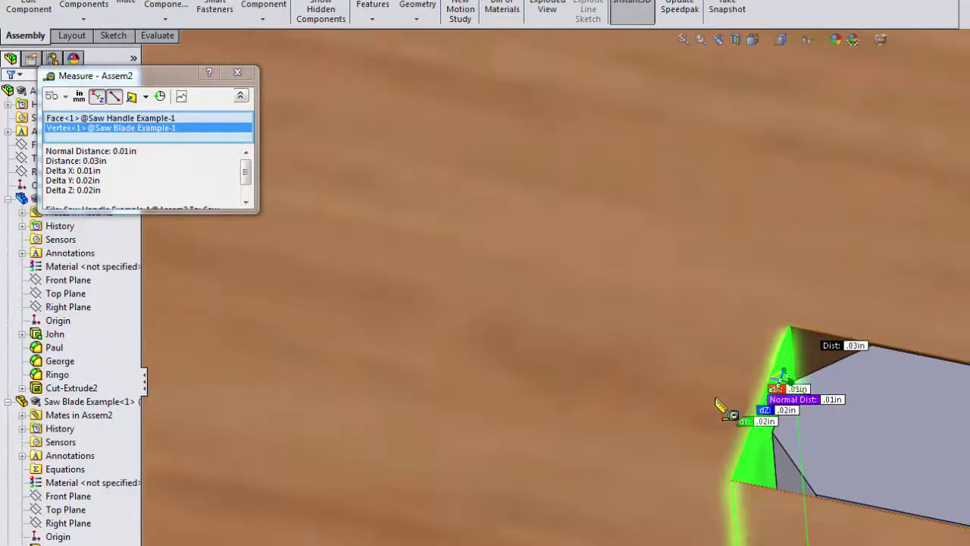
click(237, 71)
scroll(638, 471, up, 8)
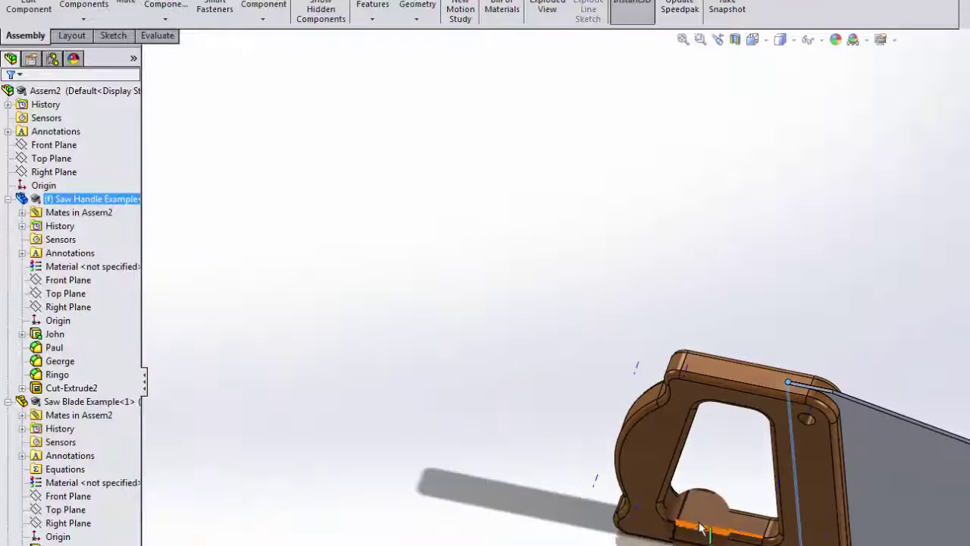
- Tile the assembly and all open part windows horizontally
middle_drag(701, 528, 862, 493)
scroll(862, 493, down, 2)
scroll(826, 485, up, 2)
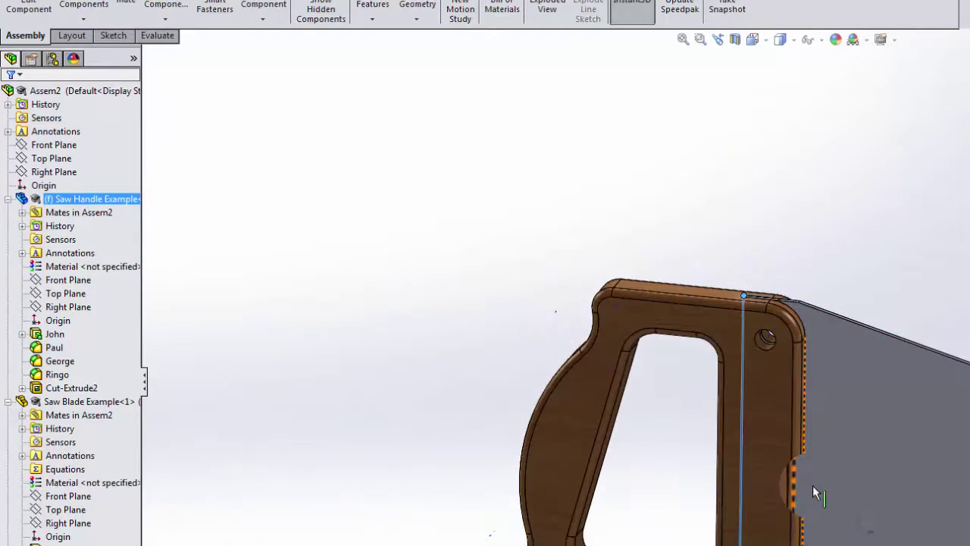
scroll(803, 455, down, 1)
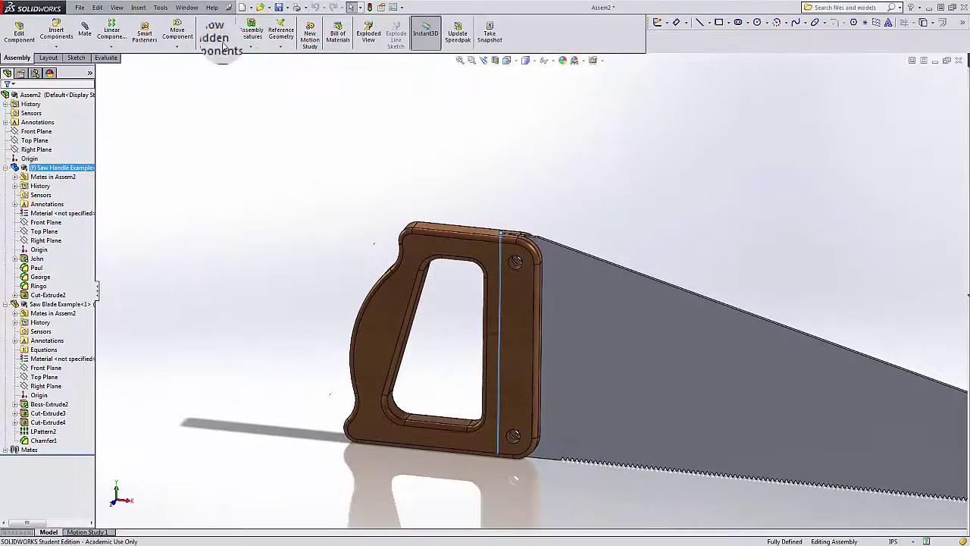
click(187, 10)
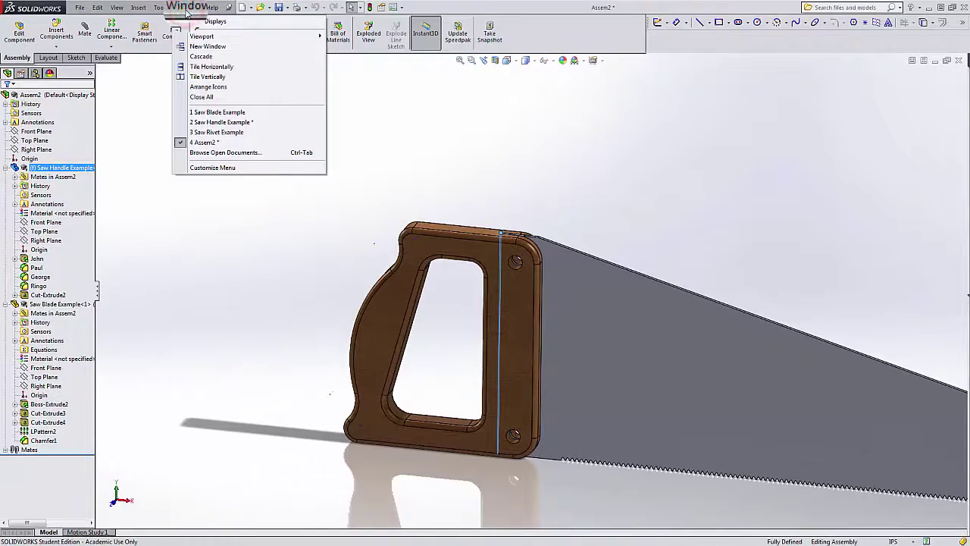
click(216, 67)
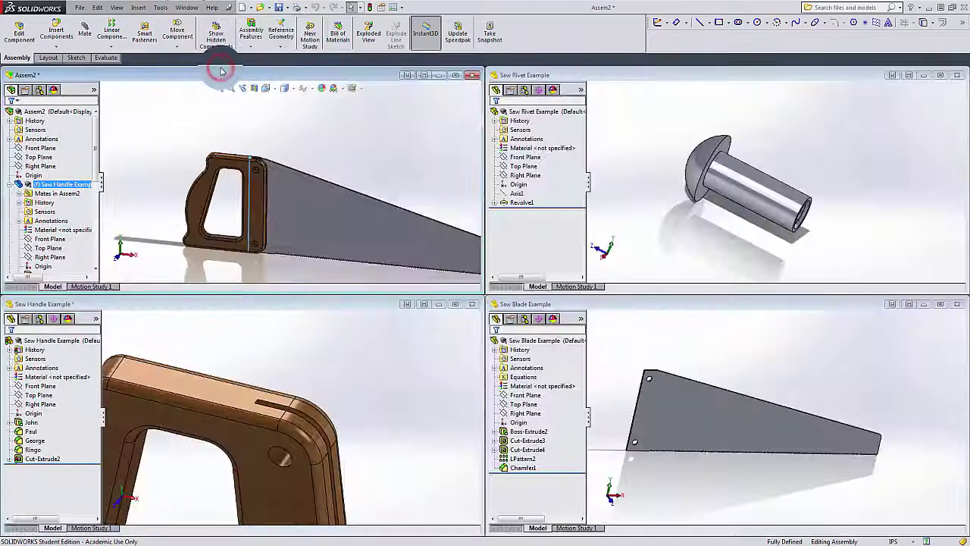
- Activate the Saw Rivet Example window and select the rivet body
scroll(337, 144, down, 6)
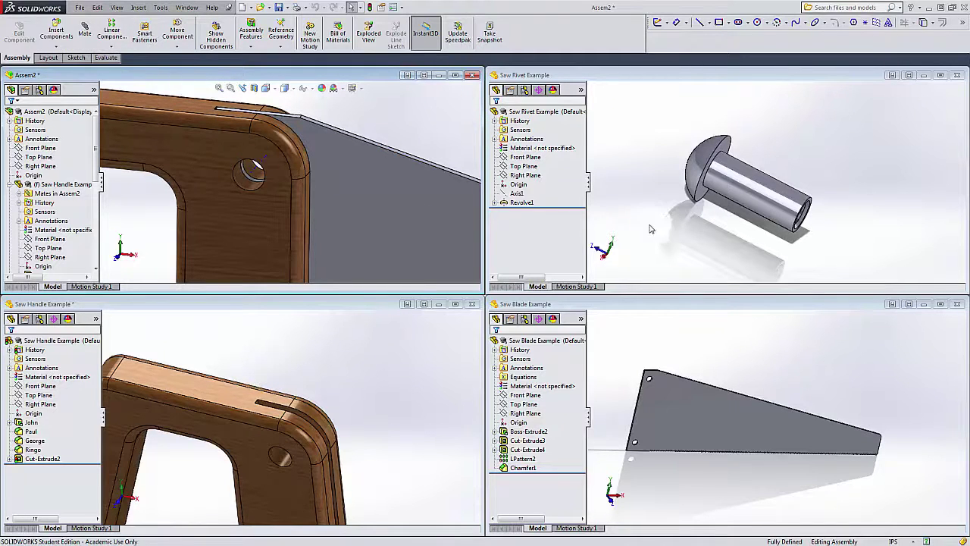
click(757, 189)
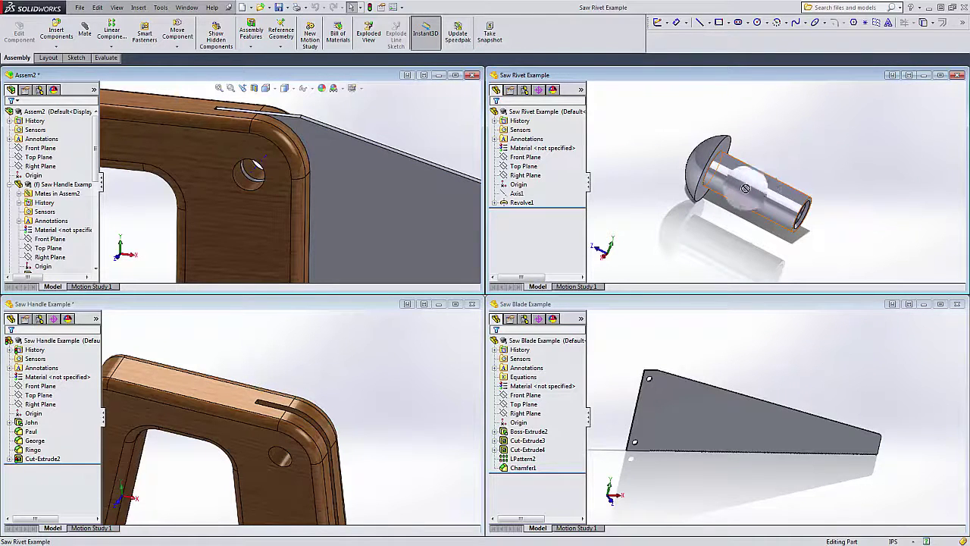
click(756, 191)
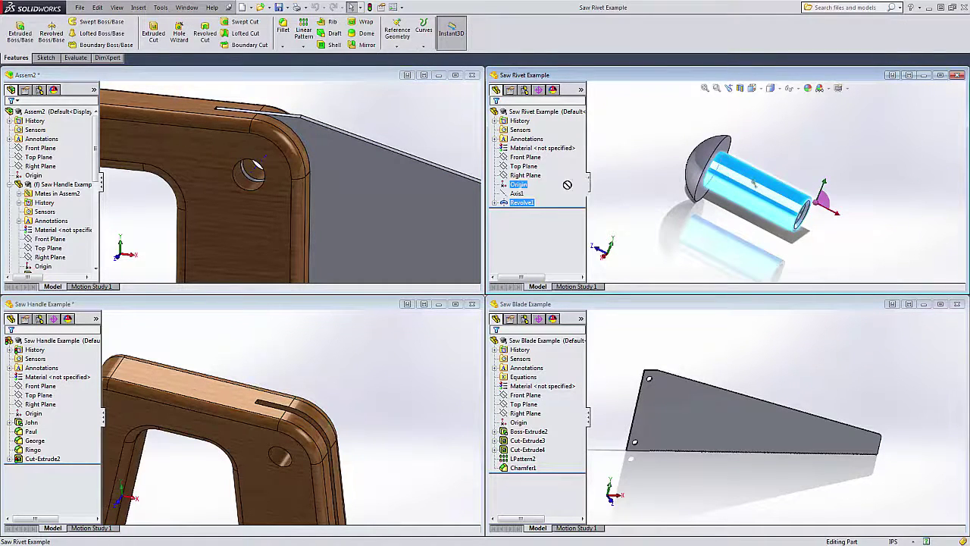
- Insert a rivet into Assem2, mated concentric in the handle's upper hole with flipped alignment
drag(513, 184, 248, 173)
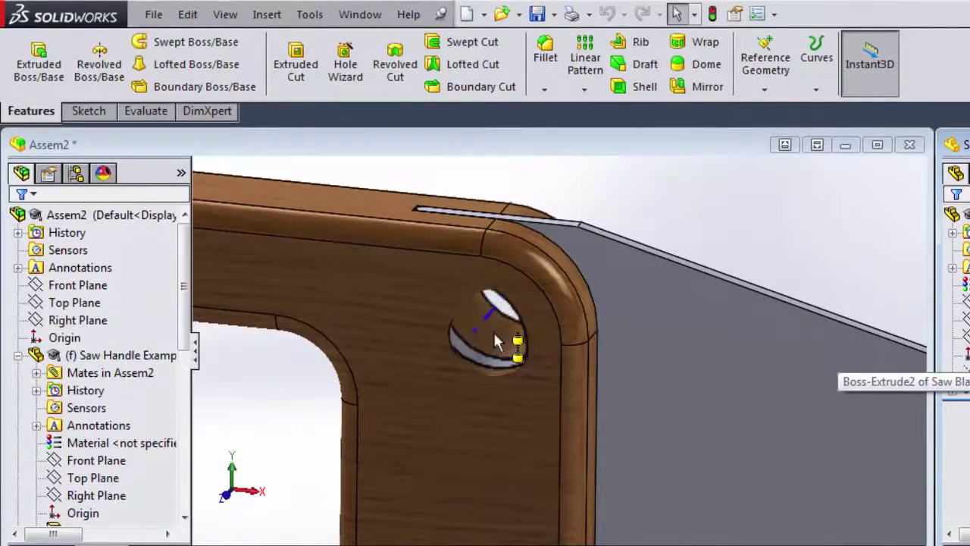
drag(497, 343, 497, 343)
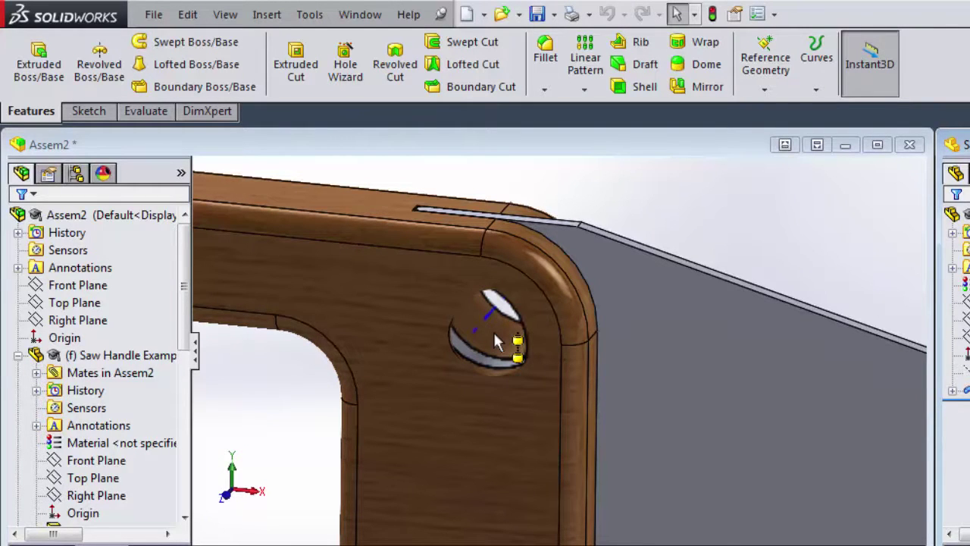
drag(497, 342, 489, 341)
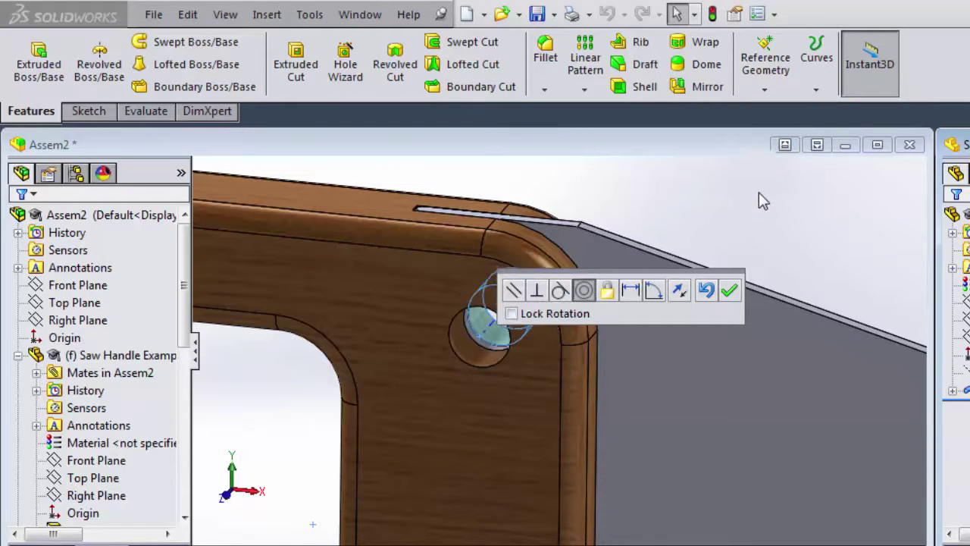
mouse_move(481, 318)
mouse_down()
mouse_move(510, 364)
mouse_move(475, 368)
mouse_move(518, 336)
mouse_move(450, 292)
mouse_move(444, 357)
mouse_move(486, 307)
mouse_up()
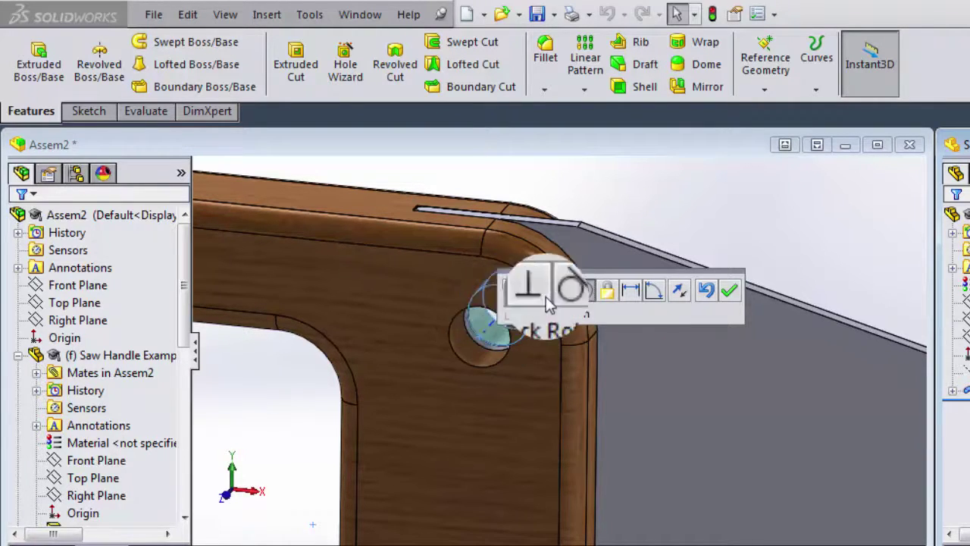
click(680, 293)
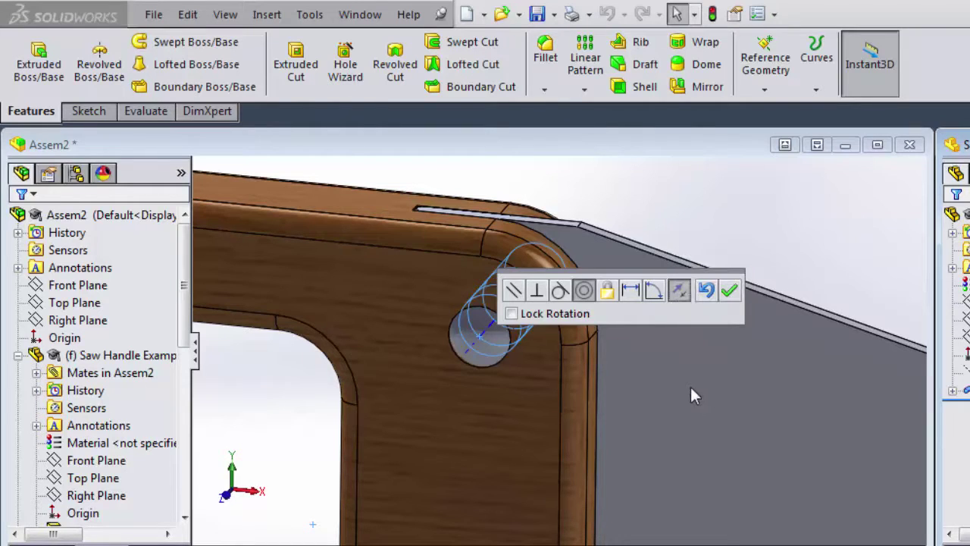
click(729, 290)
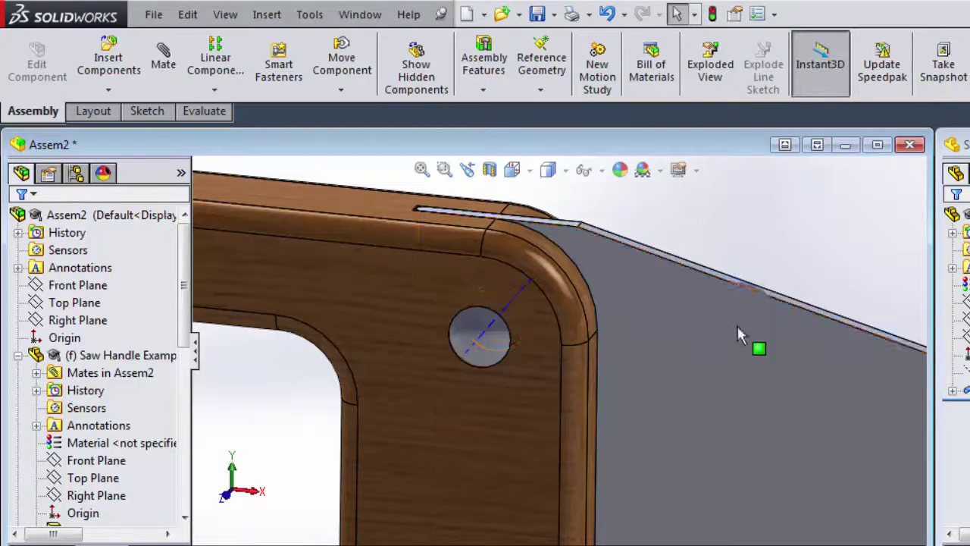
- Reposition the placed rivet to settle it into the handle hole
scroll(713, 355, down, 5)
middle_drag(714, 275, 667, 353)
click(680, 231)
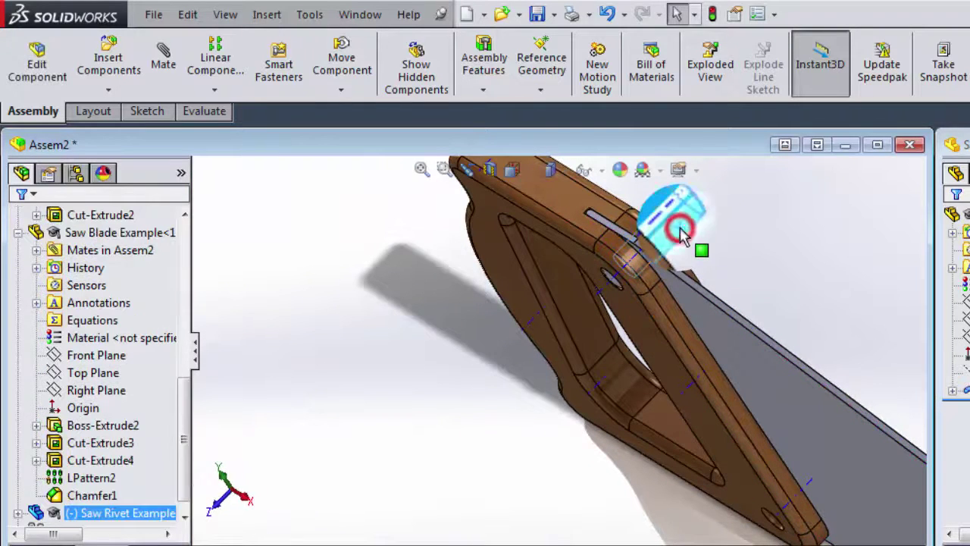
drag(680, 231, 635, 261)
drag(648, 482, 747, 469)
scroll(748, 465, down, 3)
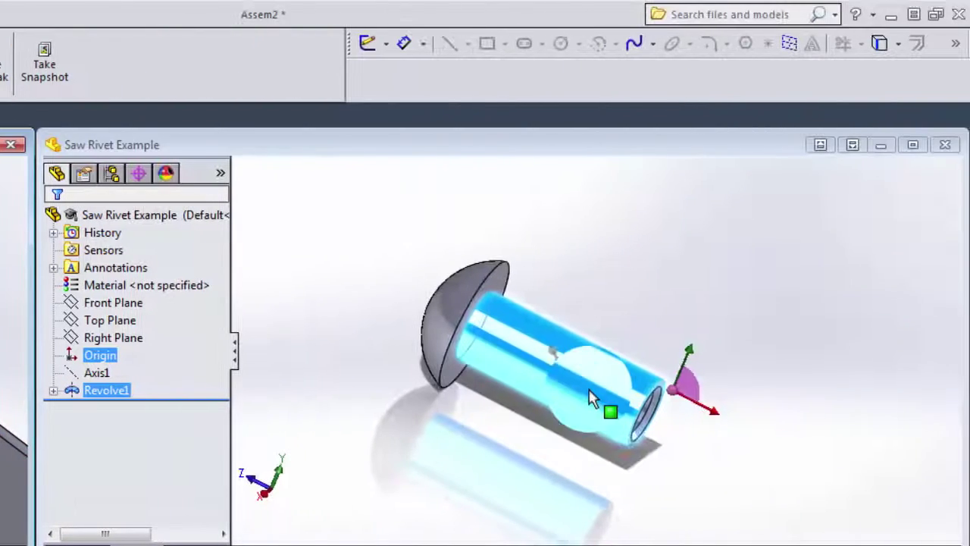
- Insert a second rivet, mated concentric in the handle's lower hole with flipped alignment
drag(591, 400, 349, 461)
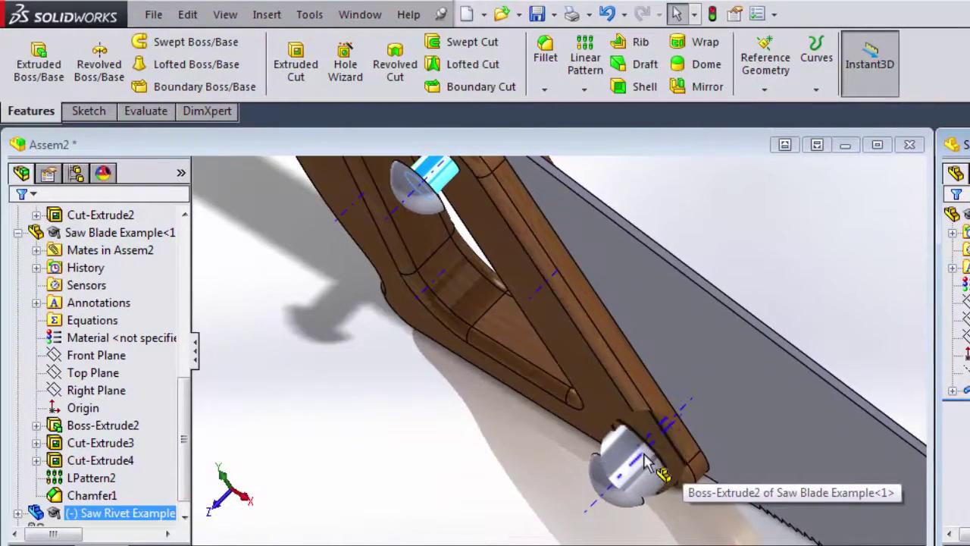
drag(646, 462, 650, 457)
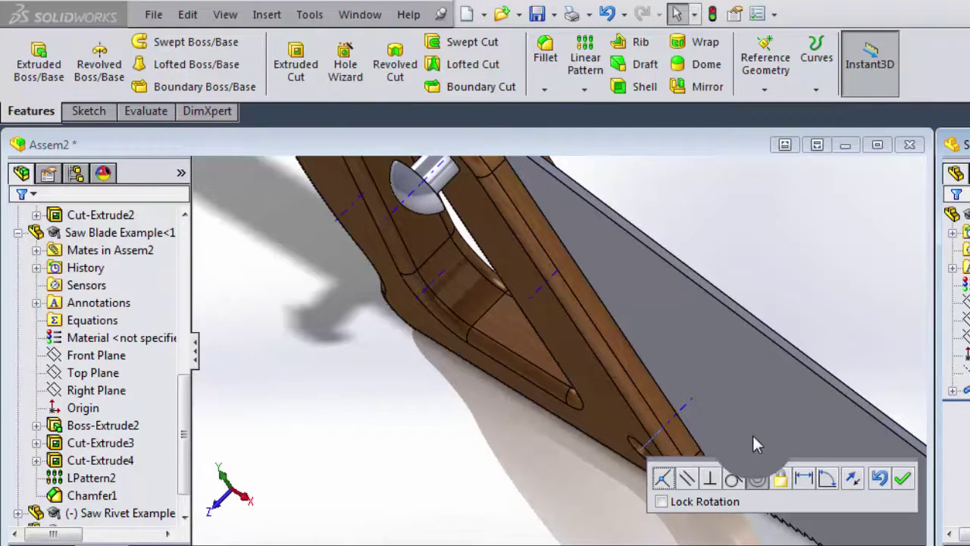
click(851, 477)
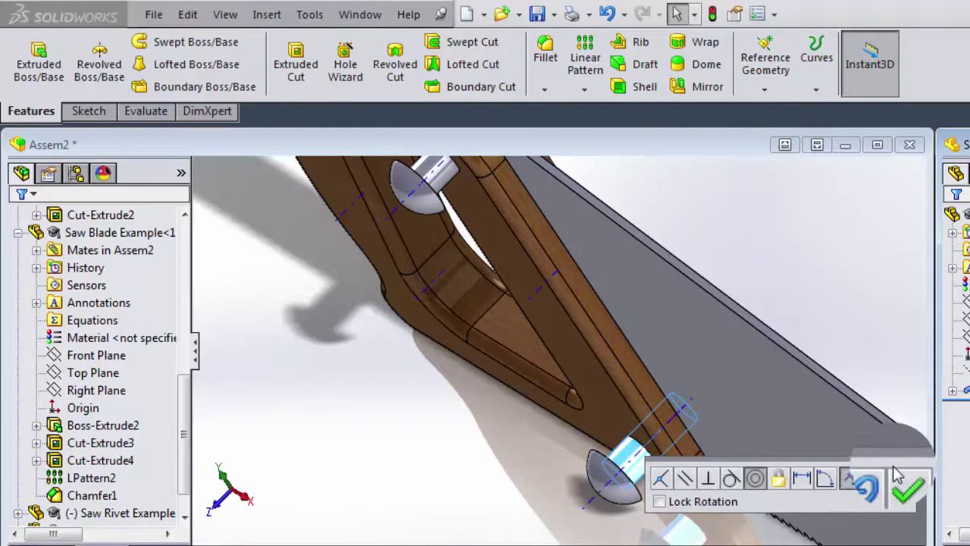
click(901, 481)
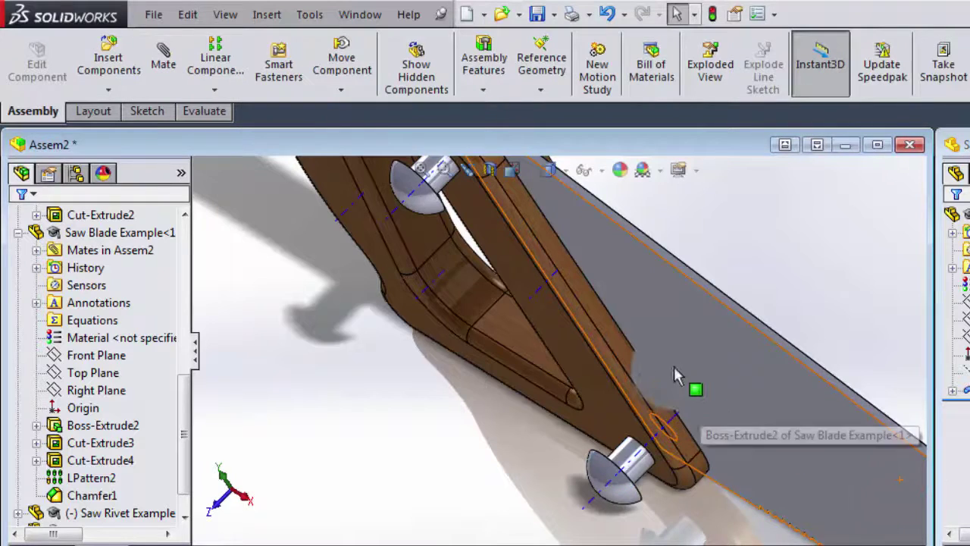
- Maximize the Assem2 window and orbit the finished saw assembly
scroll(739, 432, up, 5)
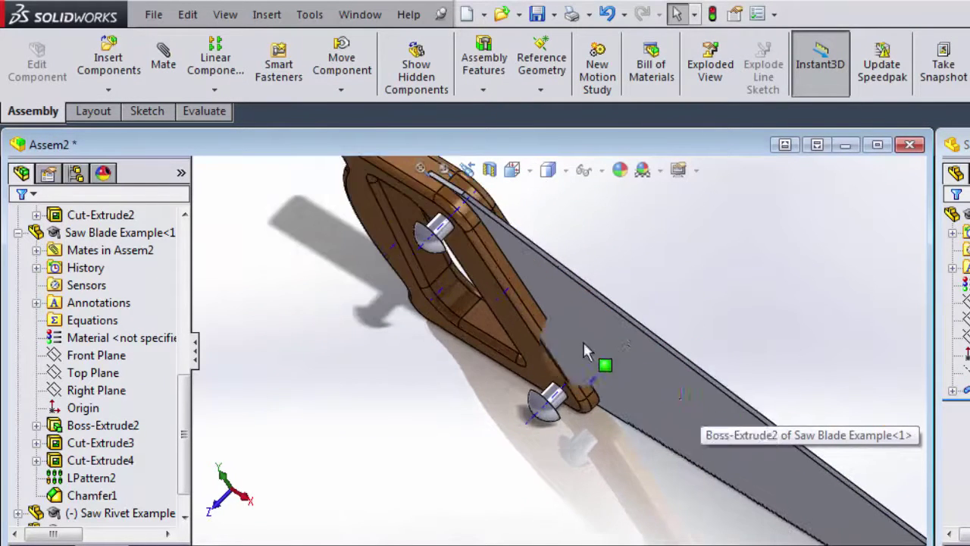
scroll(511, 287, up, 2)
scroll(512, 287, down, 3)
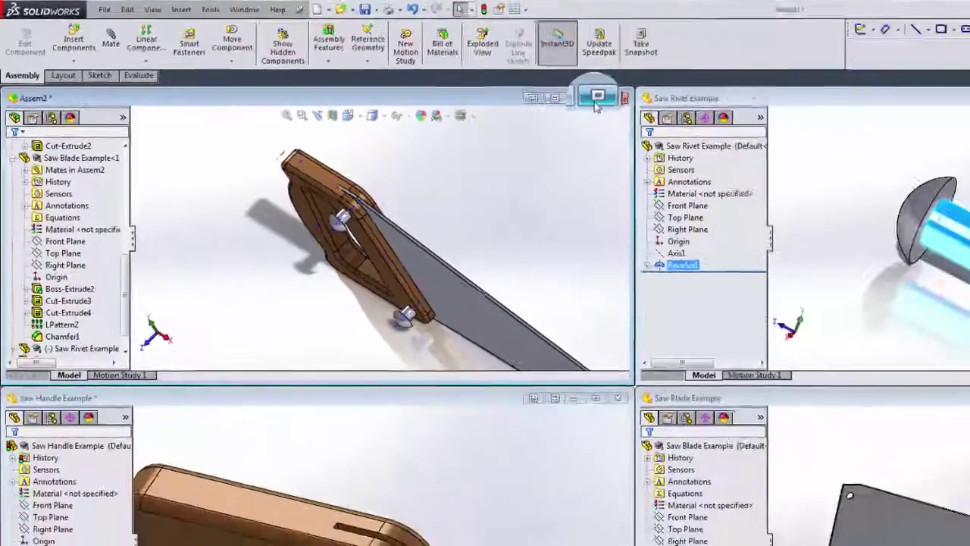
click(876, 144)
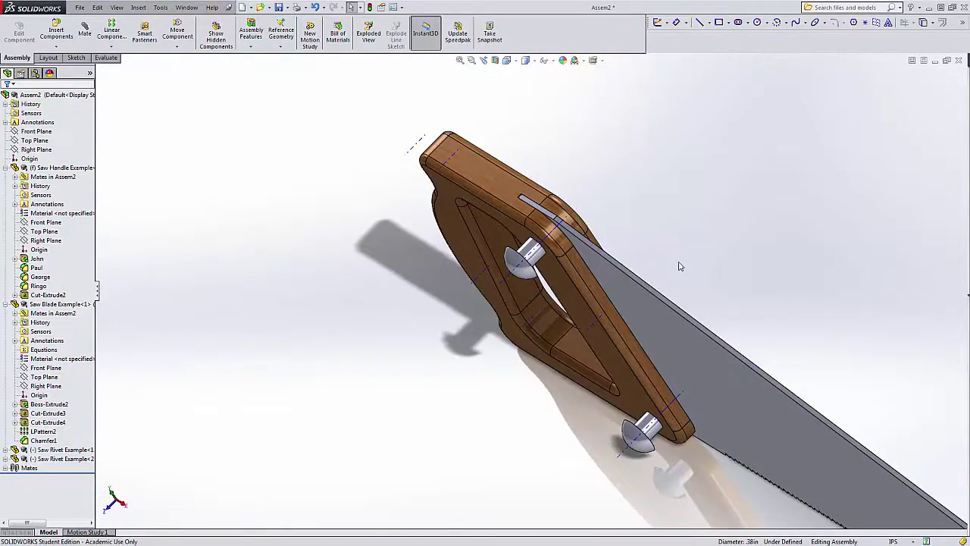
middle_drag(680, 266, 634, 273)
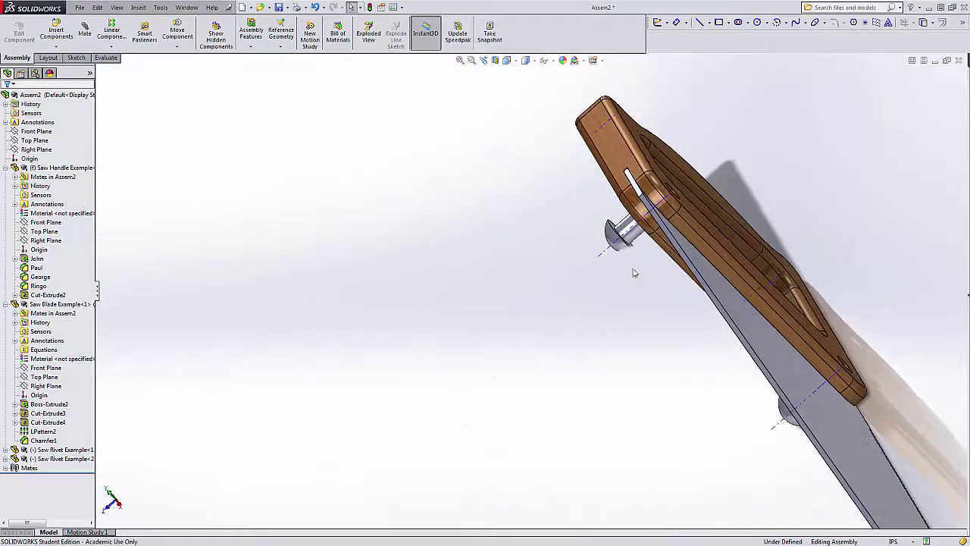
- Start a new mate pairing the second rivet head's circular edge with the handle hole
click(87, 40)
scroll(645, 270, down, 5)
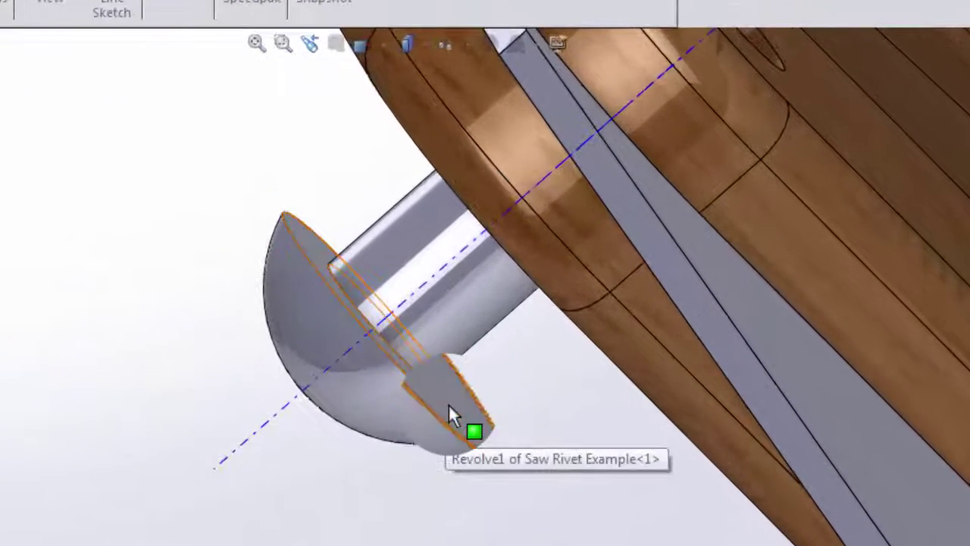
click(506, 307)
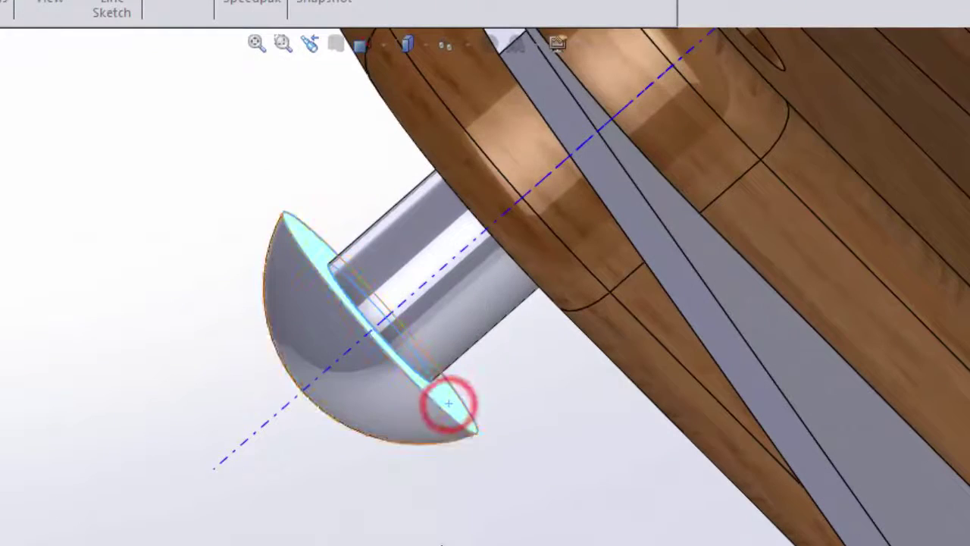
middle_drag(449, 404, 424, 531)
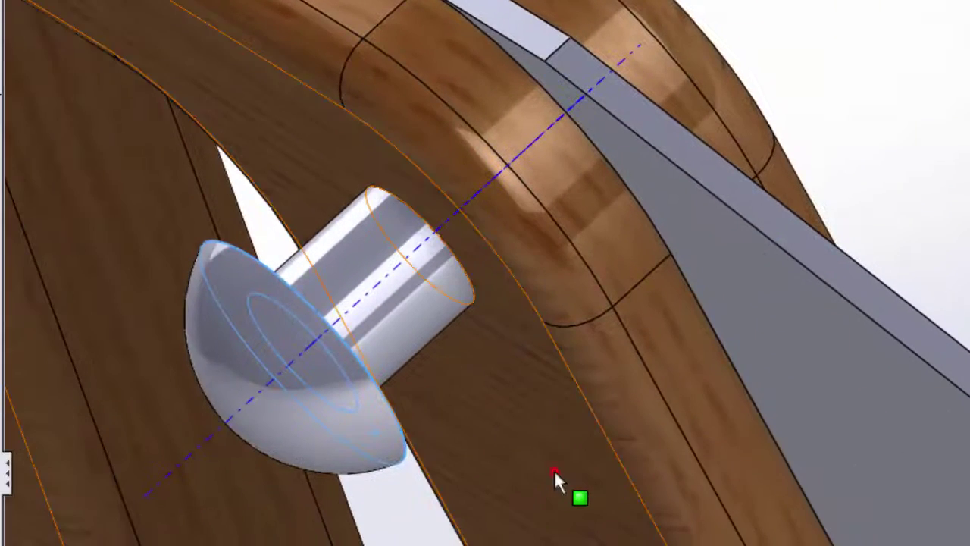
click(554, 469)
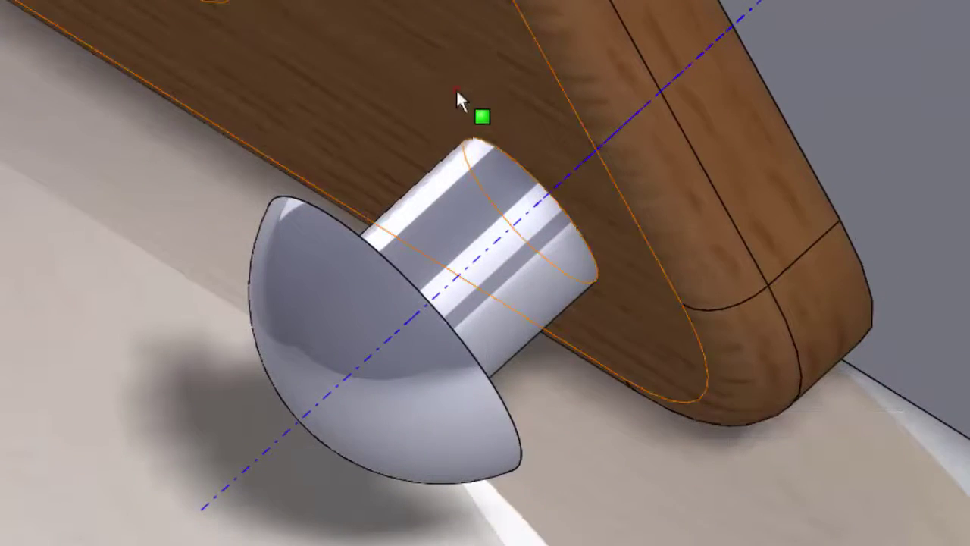
- Mate the rivet head's flat face coincident with the handle's wooden face and finish mating
click(457, 86)
middle_drag(584, 147, 532, 210)
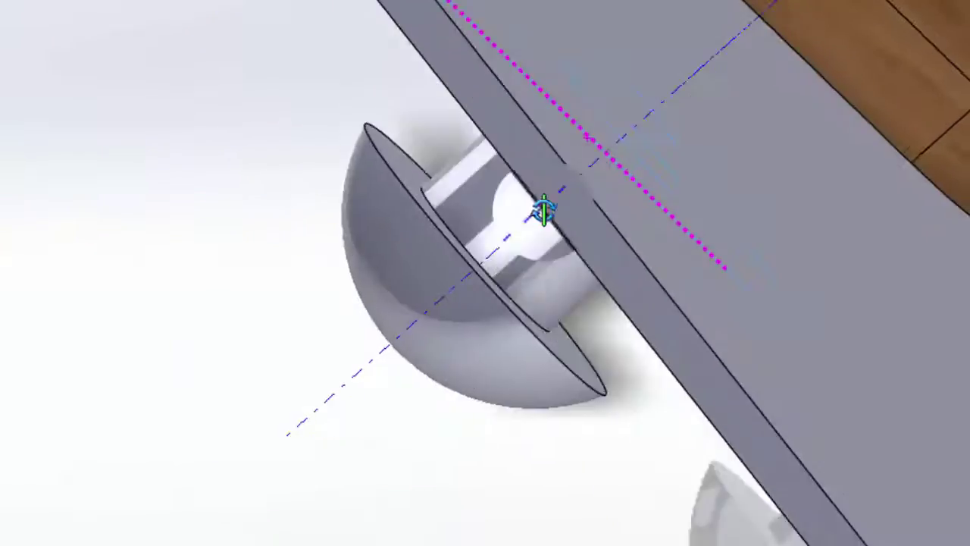
middle_drag(544, 210, 541, 210)
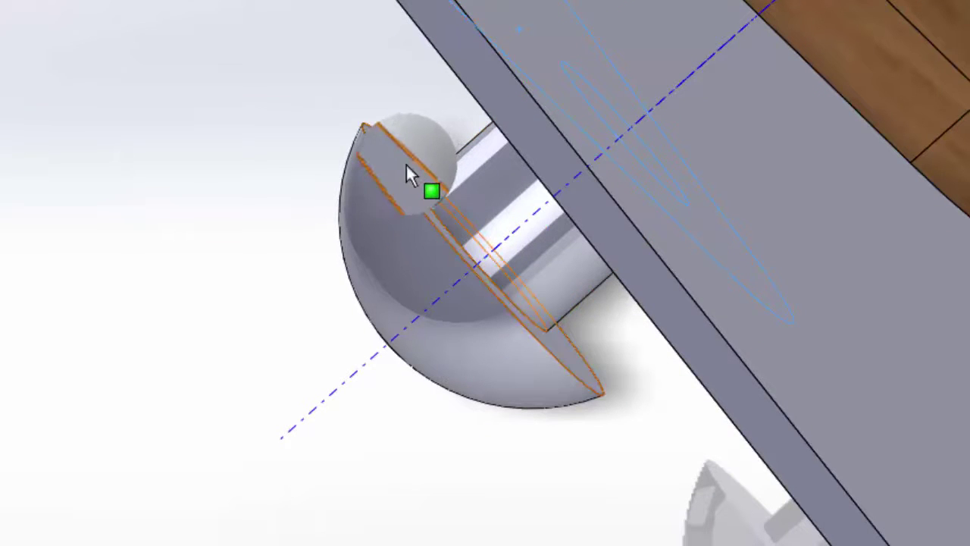
click(407, 163)
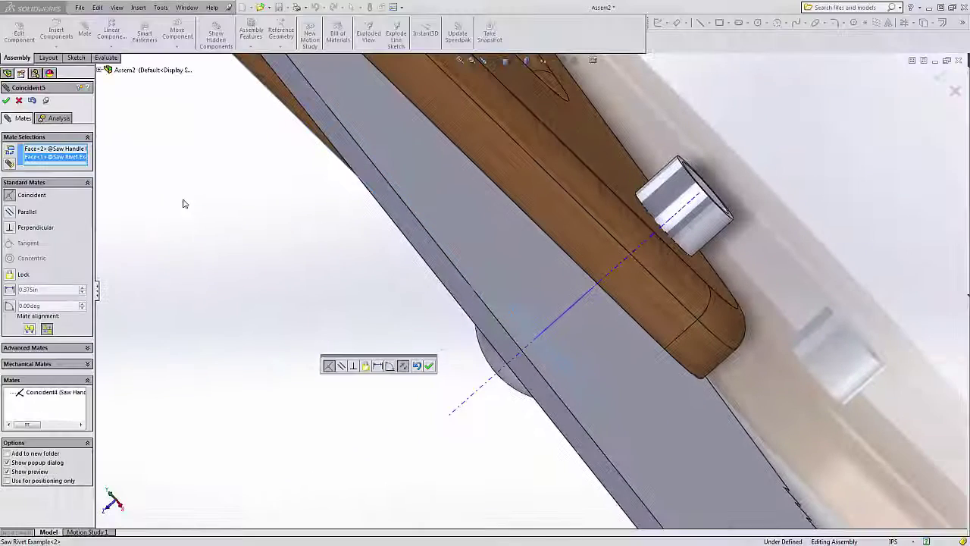
click(428, 366)
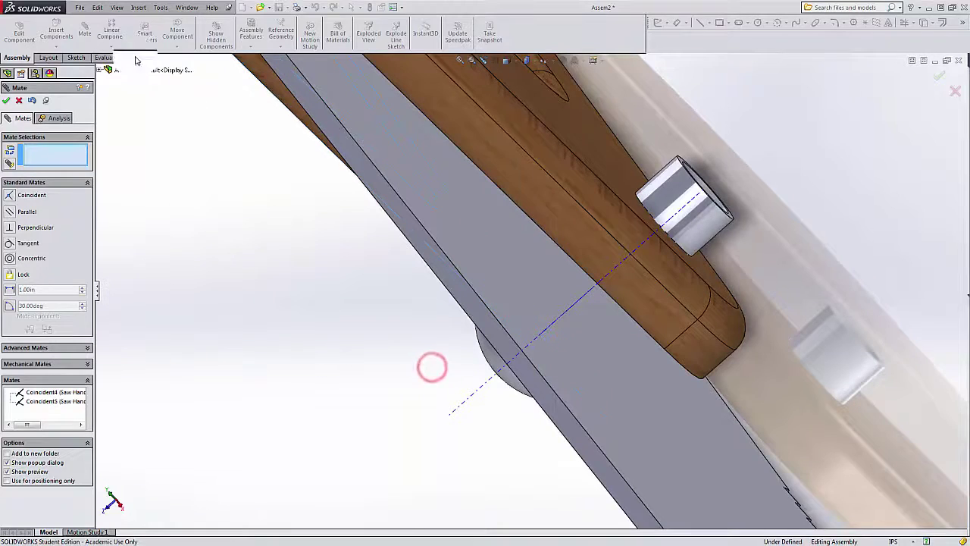
click(6, 100)
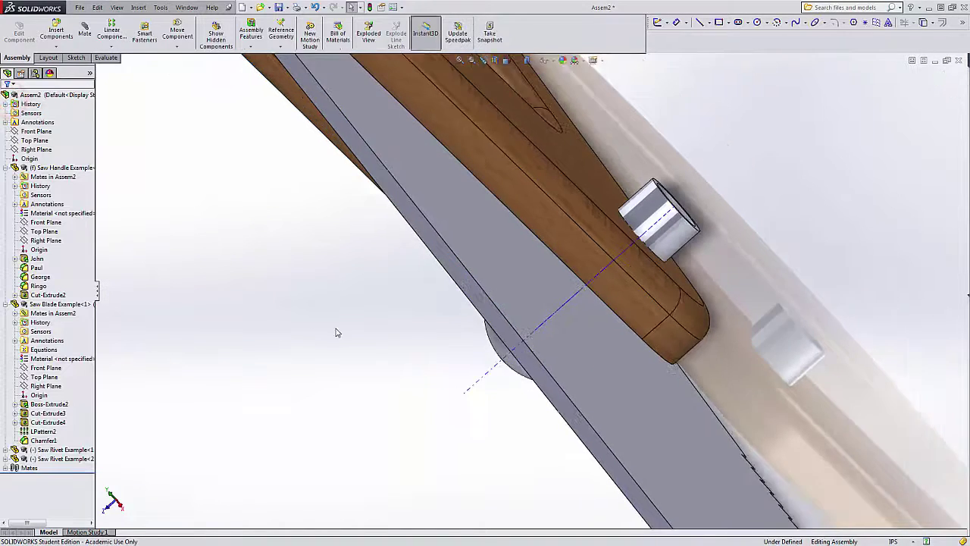
scroll(338, 332, up, 8)
middle_drag(342, 331, 379, 281)
scroll(379, 281, down, 3)
- Turn off Temporary Axes in the View menu
scroll(379, 280, down, 2)
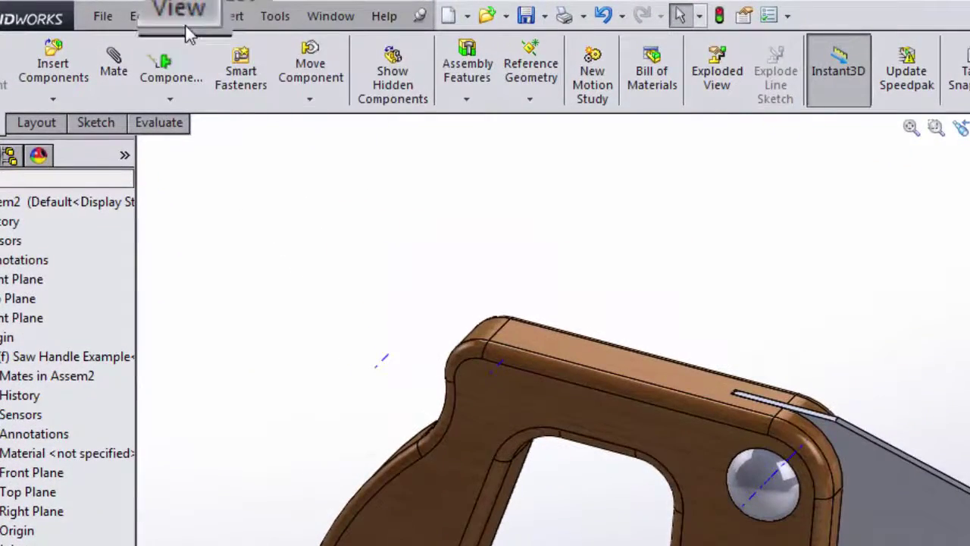
click(180, 16)
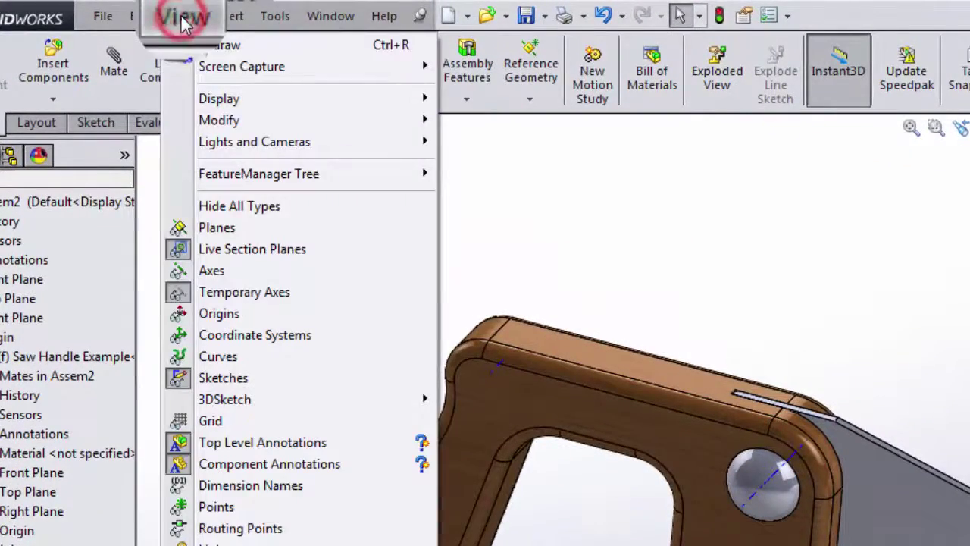
click(220, 296)
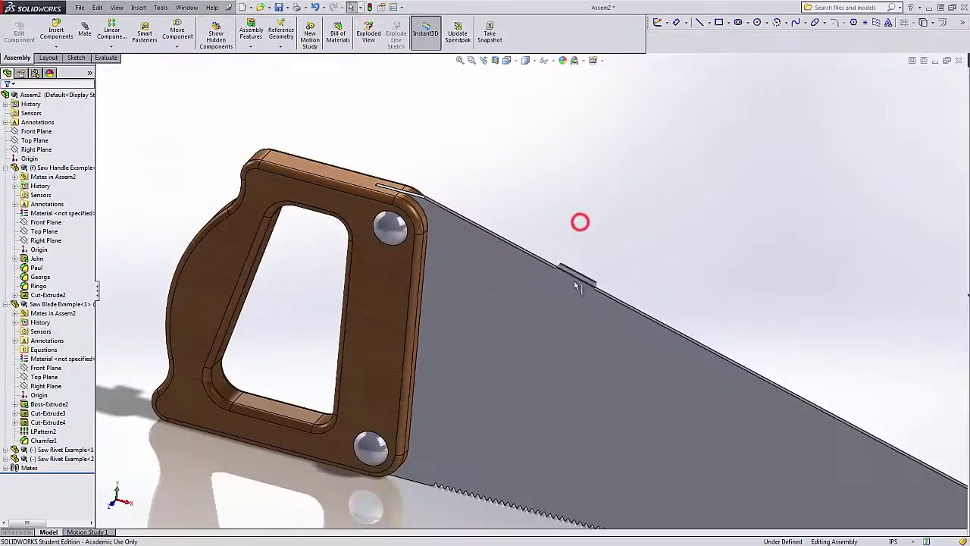
- Orbit and zoom around the saw to check both rivets from each side
scroll(575, 285, up, 3)
middle_drag(575, 286, 460, 350)
scroll(734, 369, down, 5)
scroll(734, 368, down, 1)
scroll(754, 215, up, 5)
scroll(662, 179, down, 1)
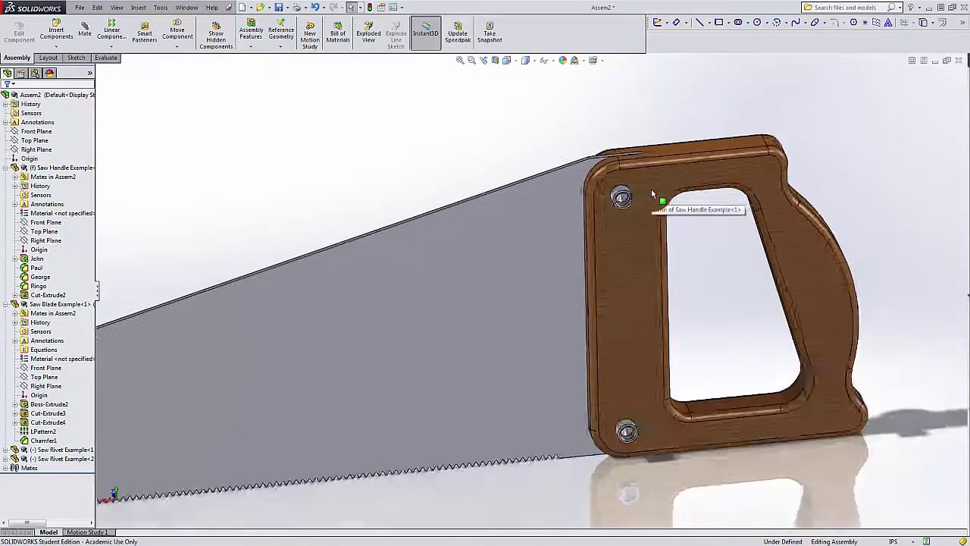
scroll(598, 220, down, 3)
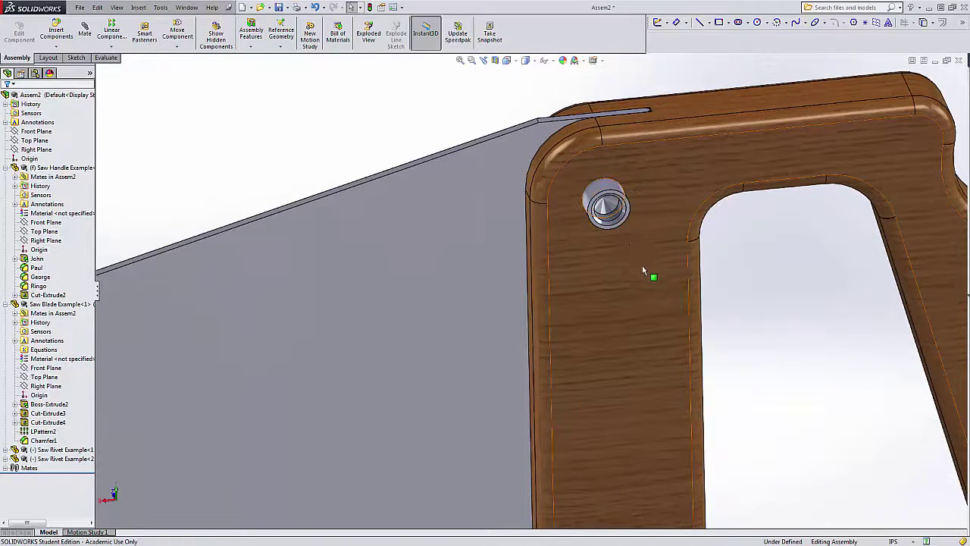
scroll(641, 263, up, 5)
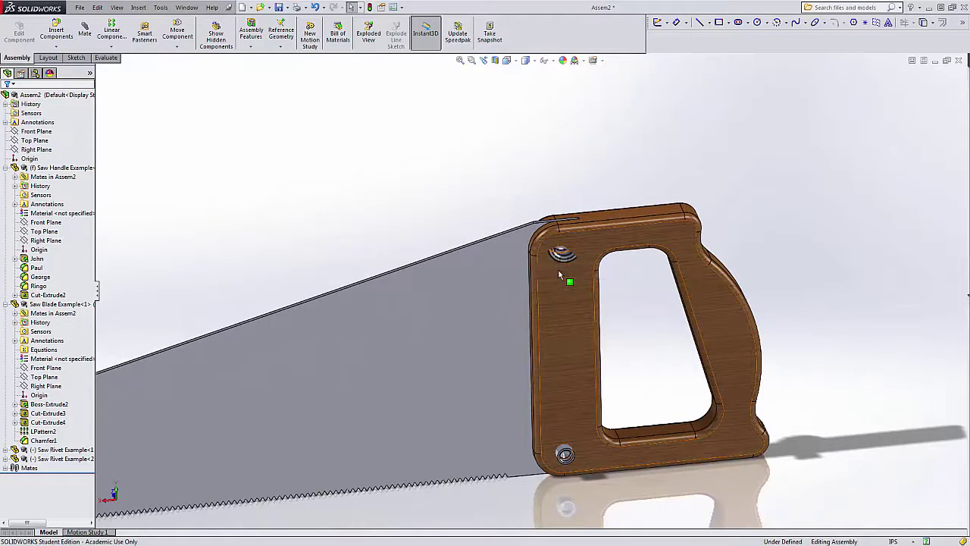
scroll(541, 281, up, 1)
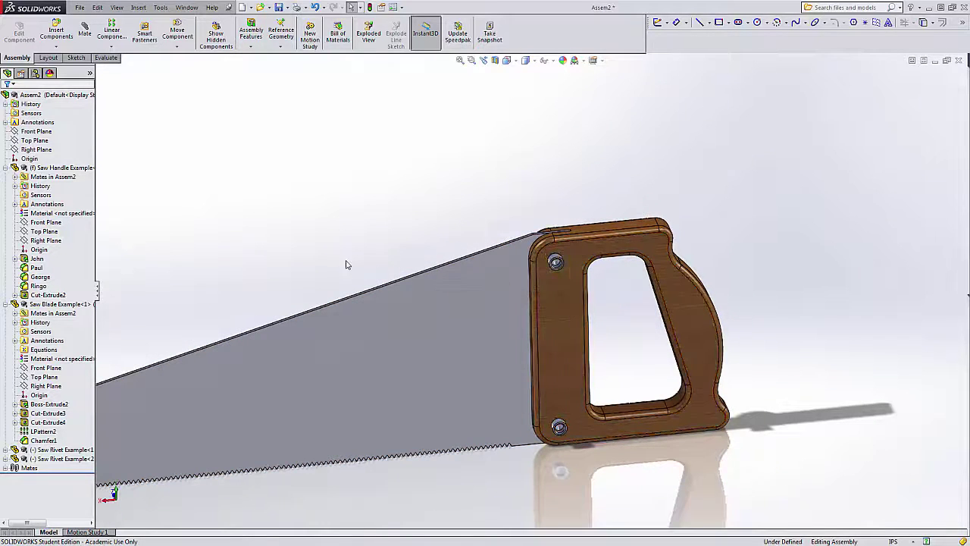
middle_drag(338, 263, 492, 423)
scroll(492, 389, up, 3)
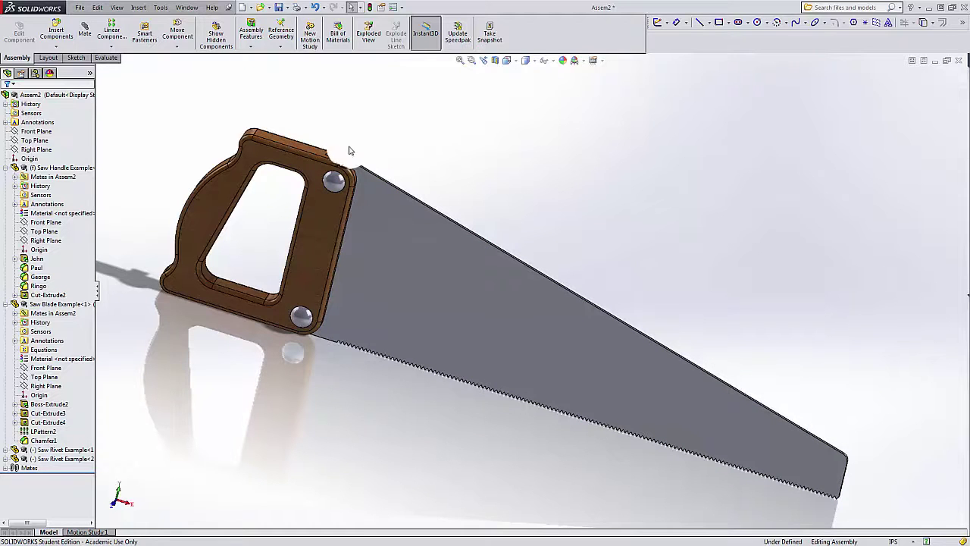
scroll(348, 159, up, 3)
scroll(394, 208, up, 5)
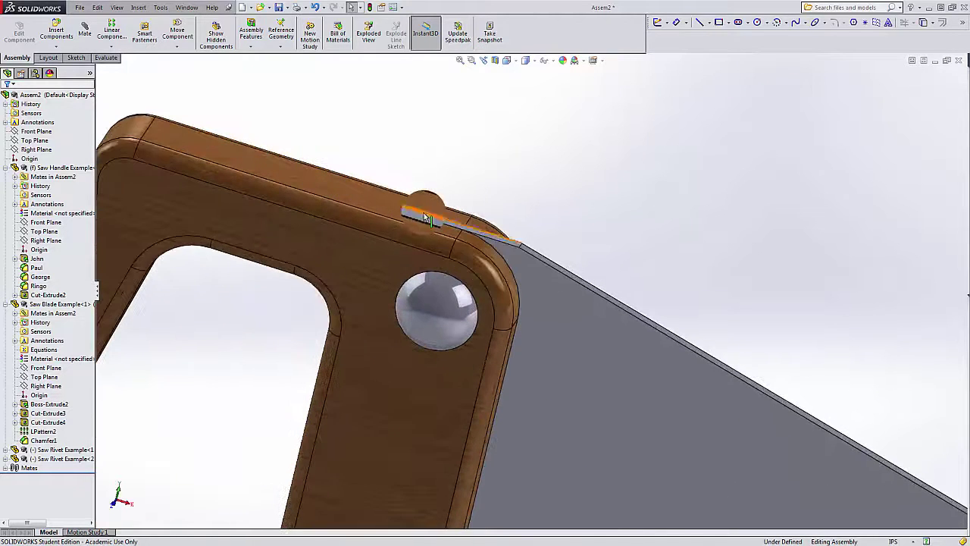
scroll(414, 219, up, 2)
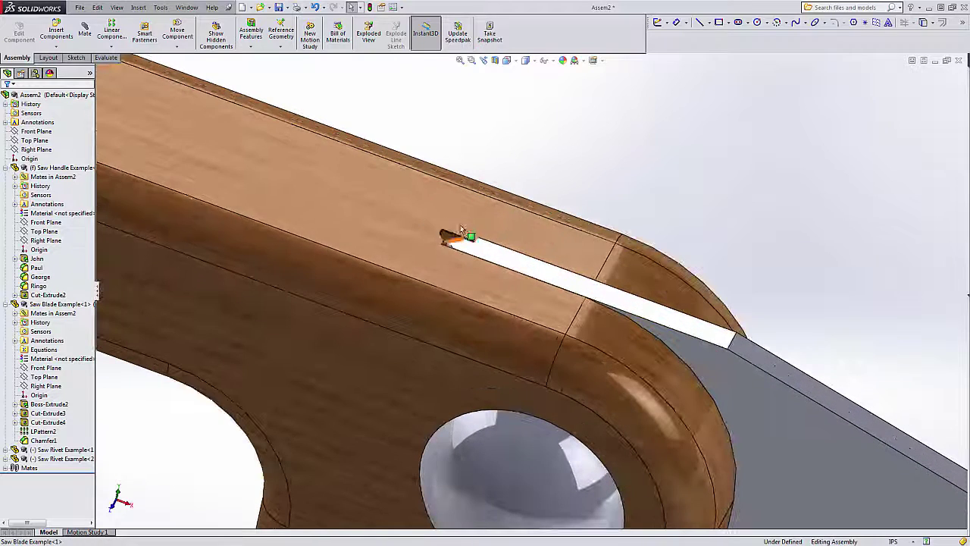
scroll(493, 273, down, 2)
scroll(488, 283, down, 2)
drag(407, 215, 419, 260)
scroll(421, 260, down, 6)
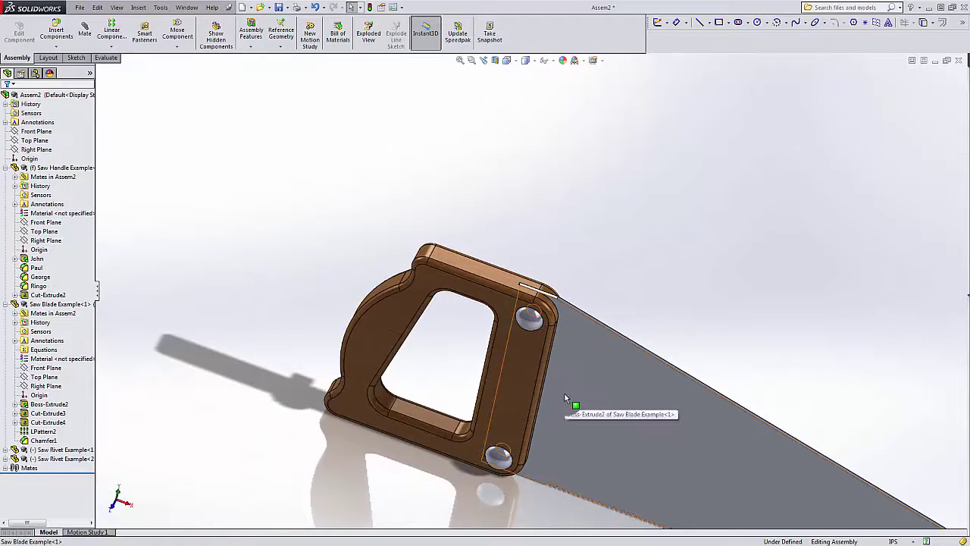
scroll(564, 394, down, 3)
scroll(563, 389, up, 4)
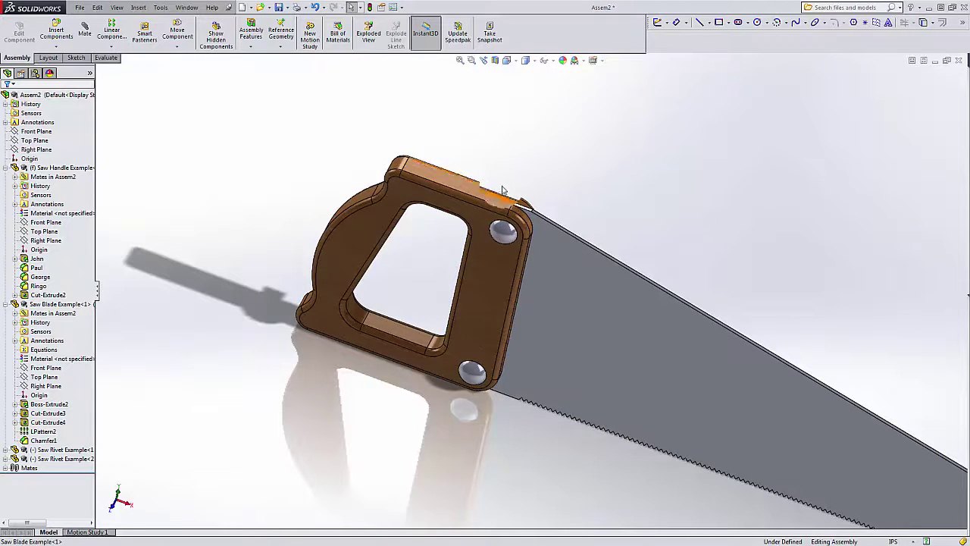
scroll(502, 187, down, 8)
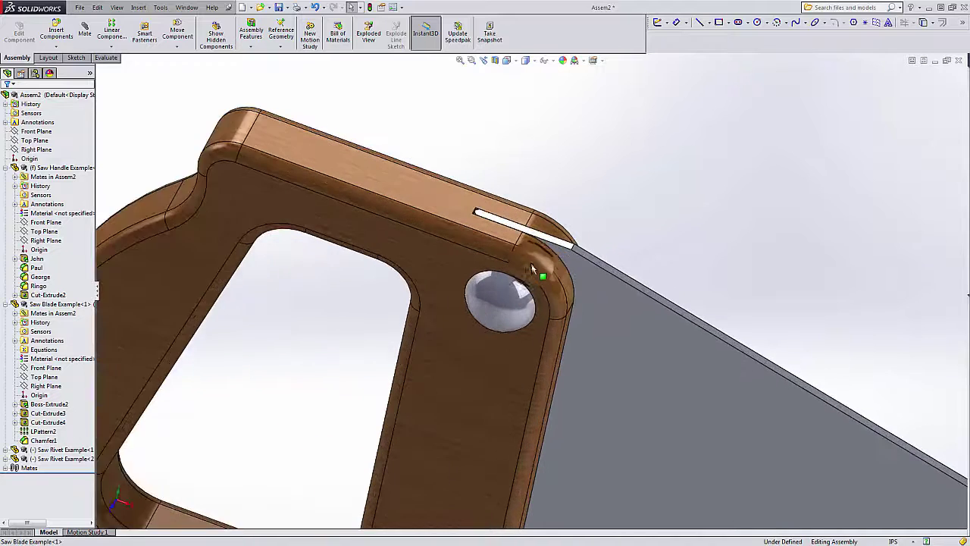
scroll(474, 189, up, 2)
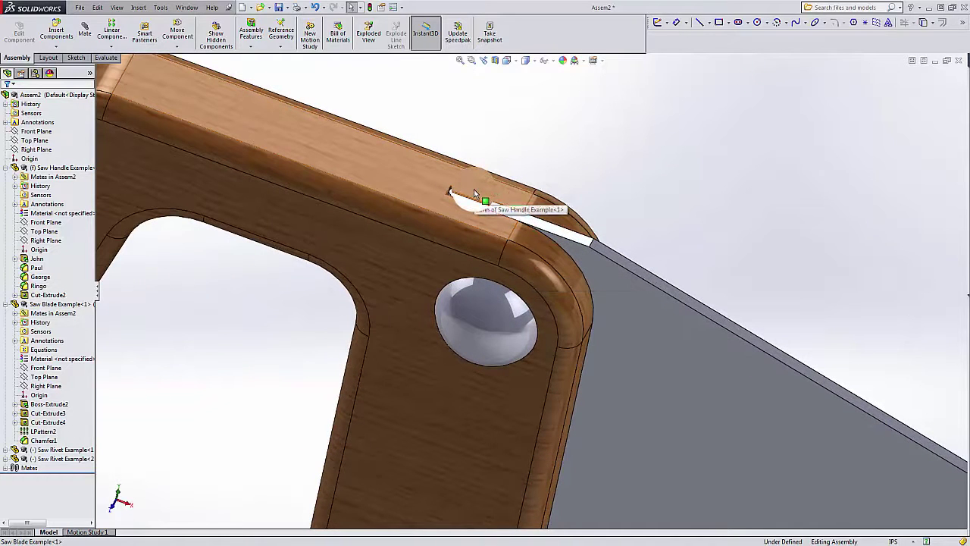
scroll(504, 219, up, 2)
scroll(504, 219, up, 4)
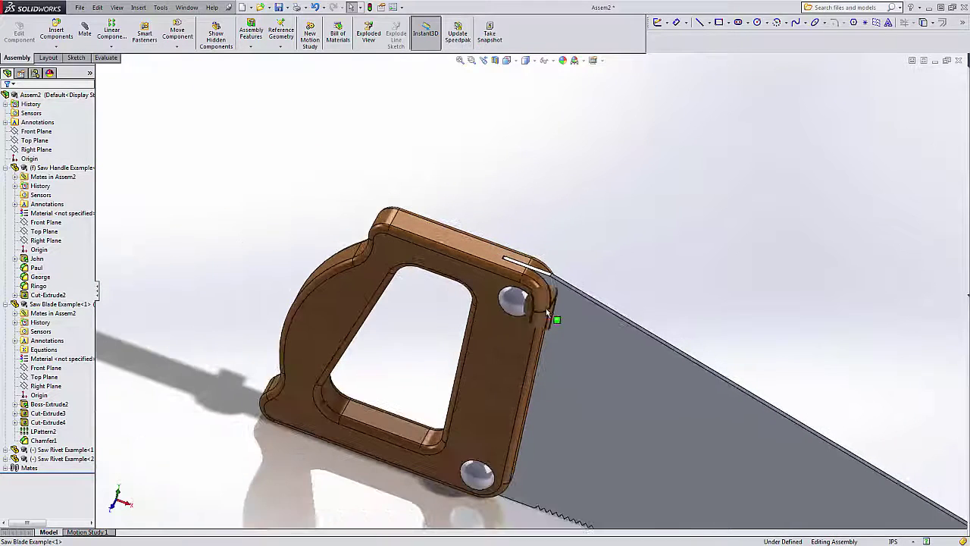
scroll(551, 352, up, 2)
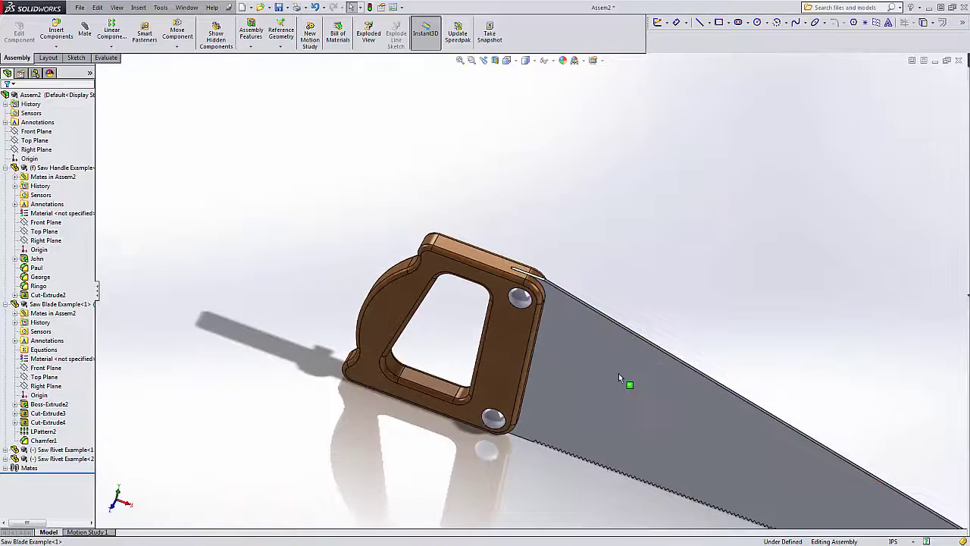
scroll(557, 335, down, 3)
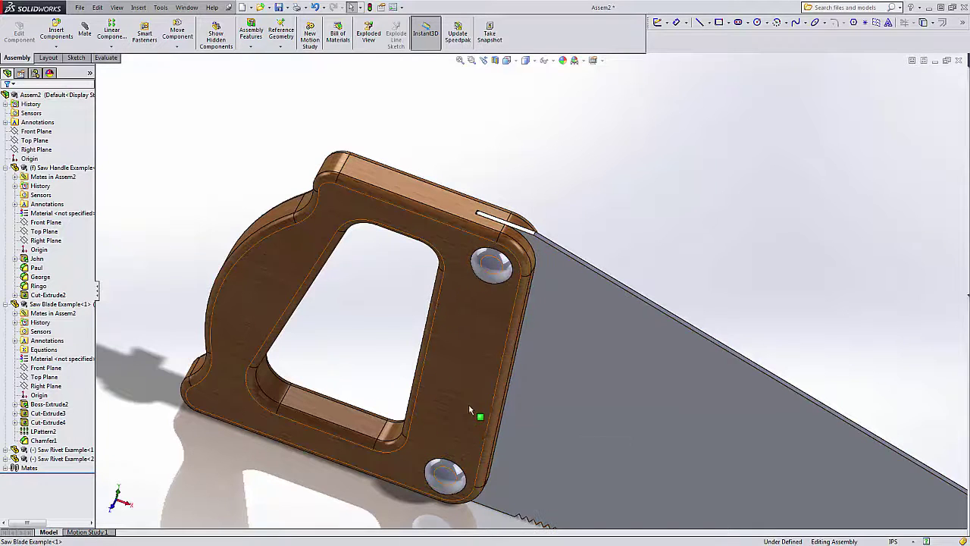
key(ctrl+z)
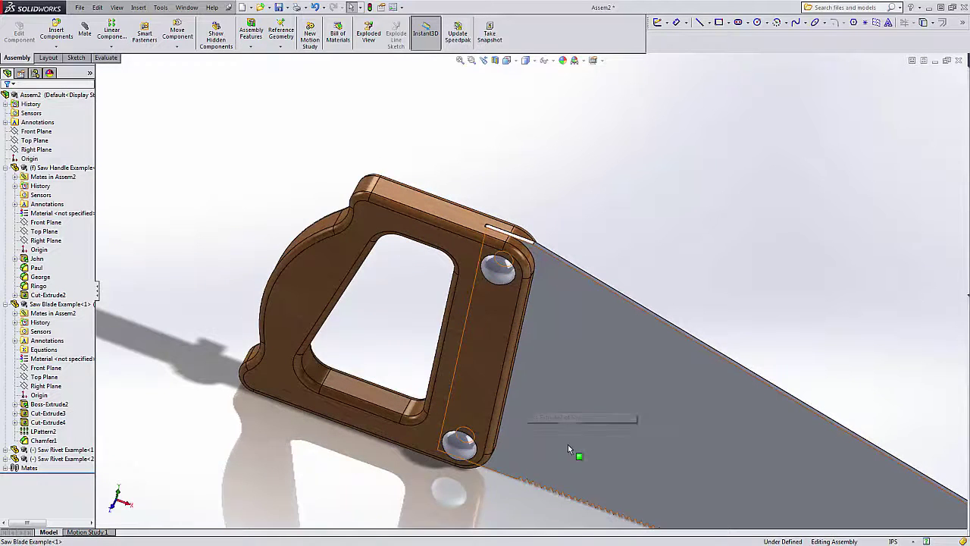
scroll(567, 444, down, 2)
scroll(568, 444, up, 2)
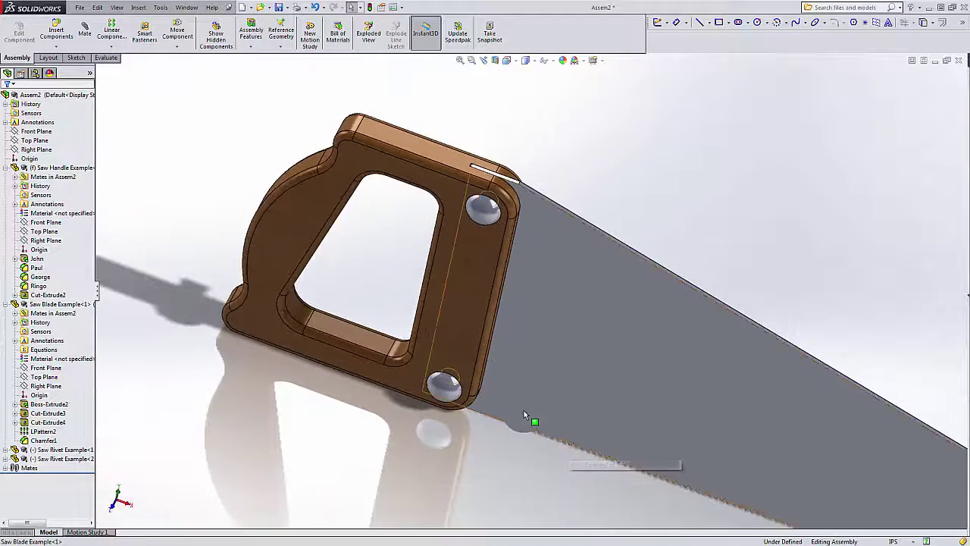